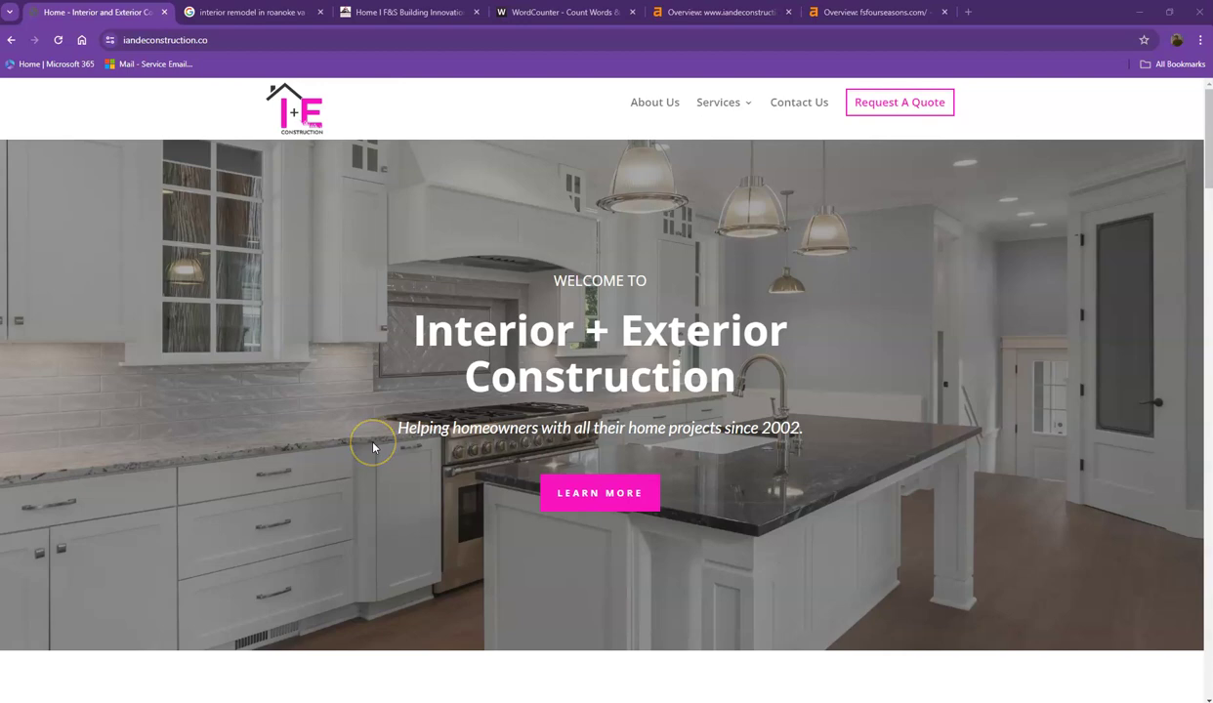
# Look over the welcome, services and differentiator sections of the Interior + Exterior Construction home page.
pyautogui.scroll(-6, 379, 351)
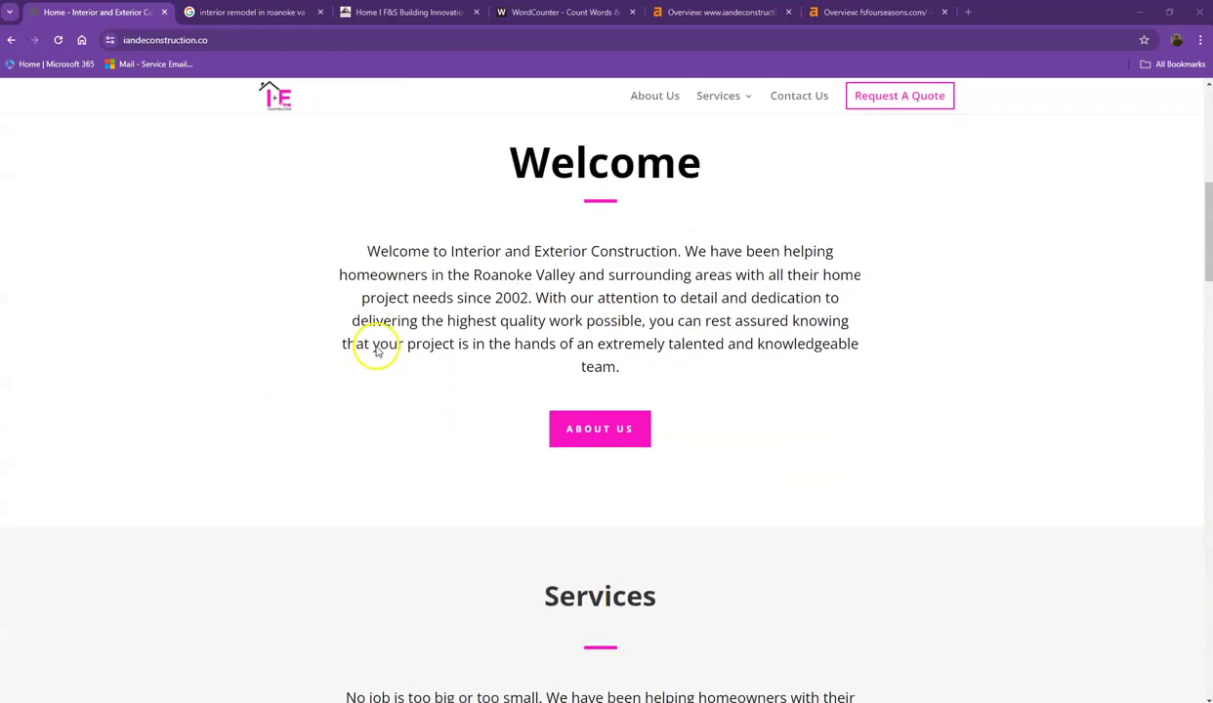
pyautogui.scroll(-10, 376, 344)
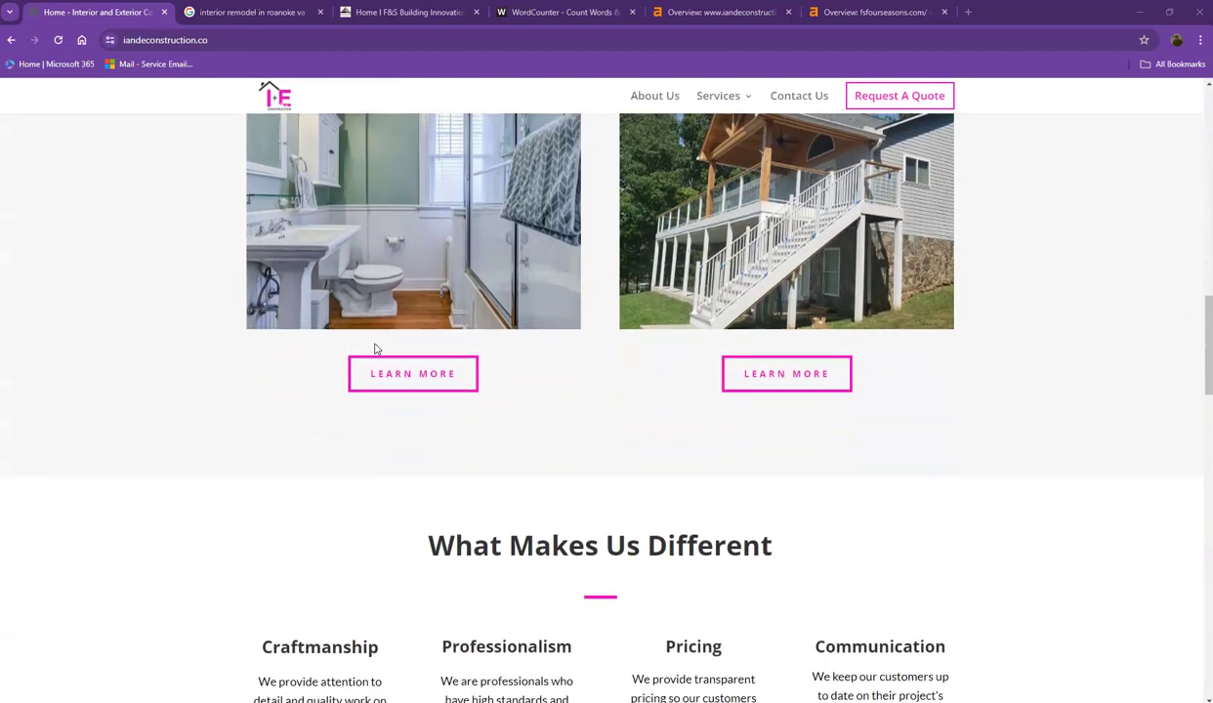
pyautogui.scroll(10, 374, 350)
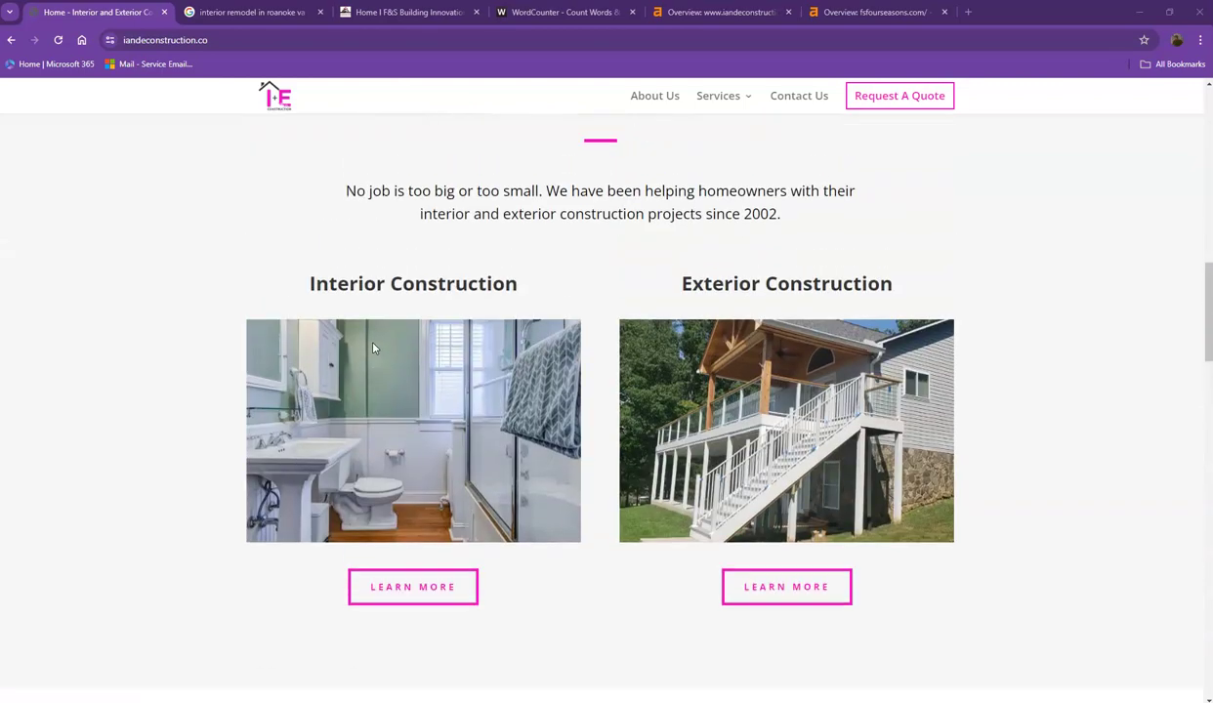
# Review the F&S Building Innovations home page, from its introduction through the project galleries to the commercial services section.
pyautogui.click(395, 25)
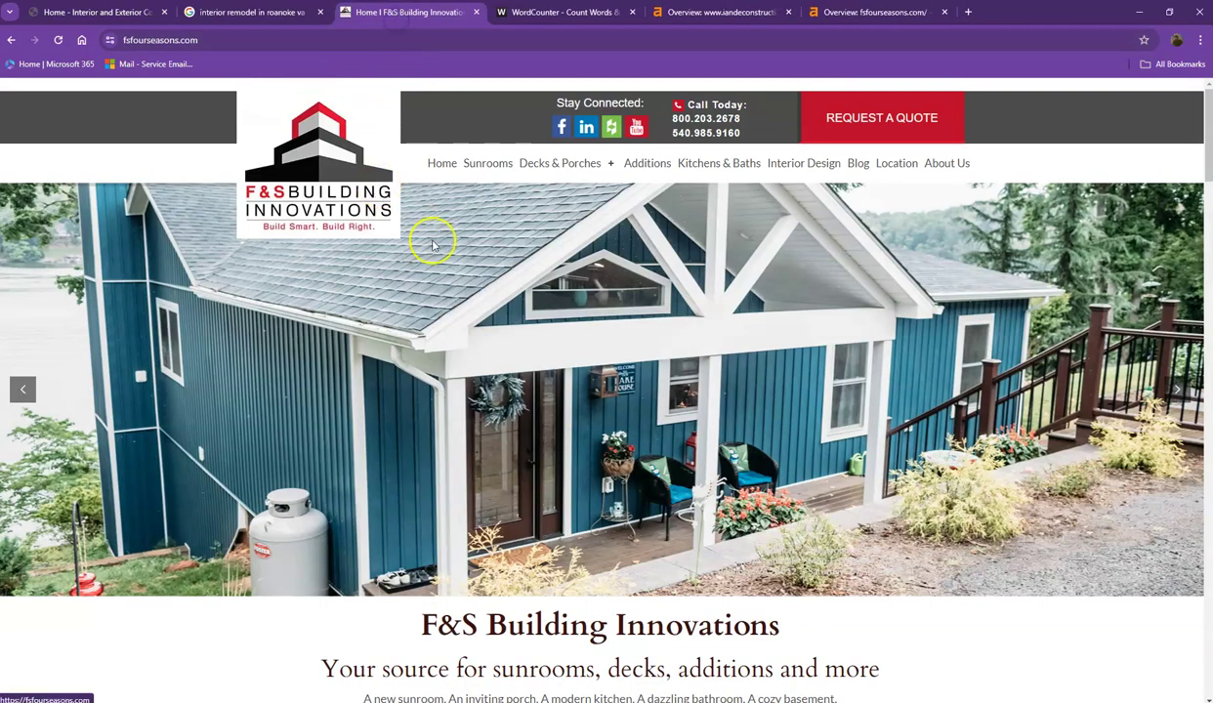
pyautogui.scroll(-5, 425, 287)
pyautogui.scroll(-2, 381, 306)
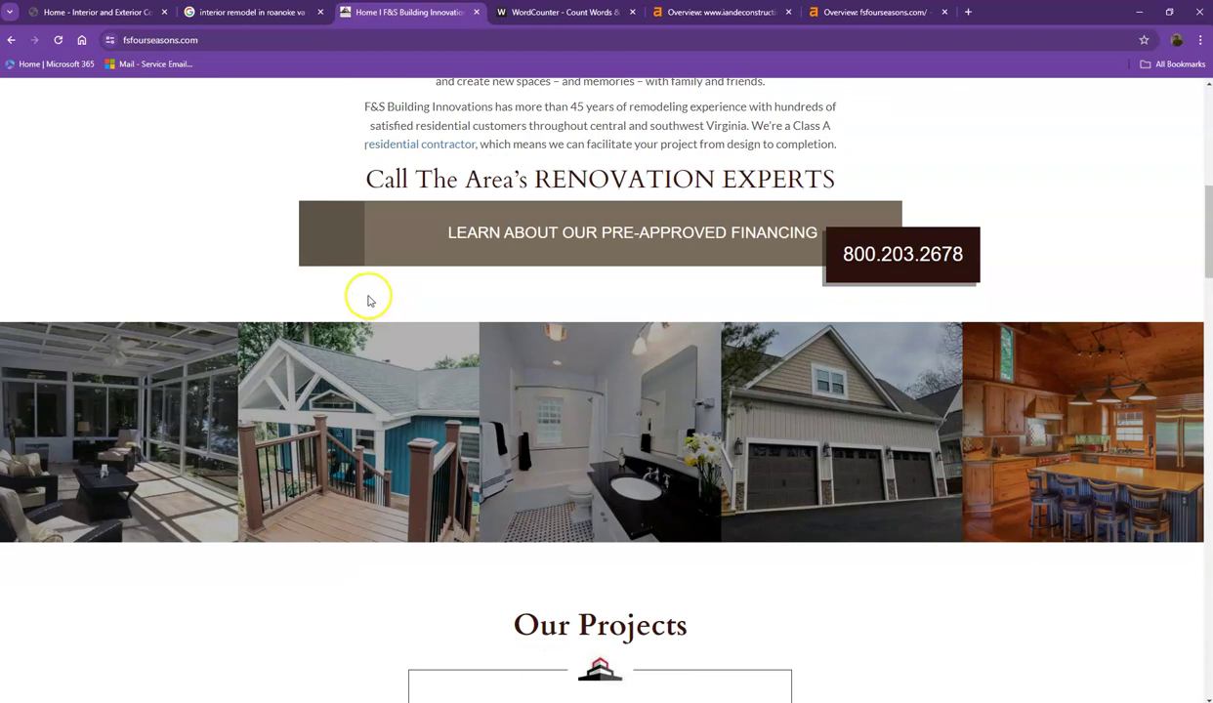
pyautogui.scroll(-4, 362, 293)
pyautogui.scroll(-2, 361, 293)
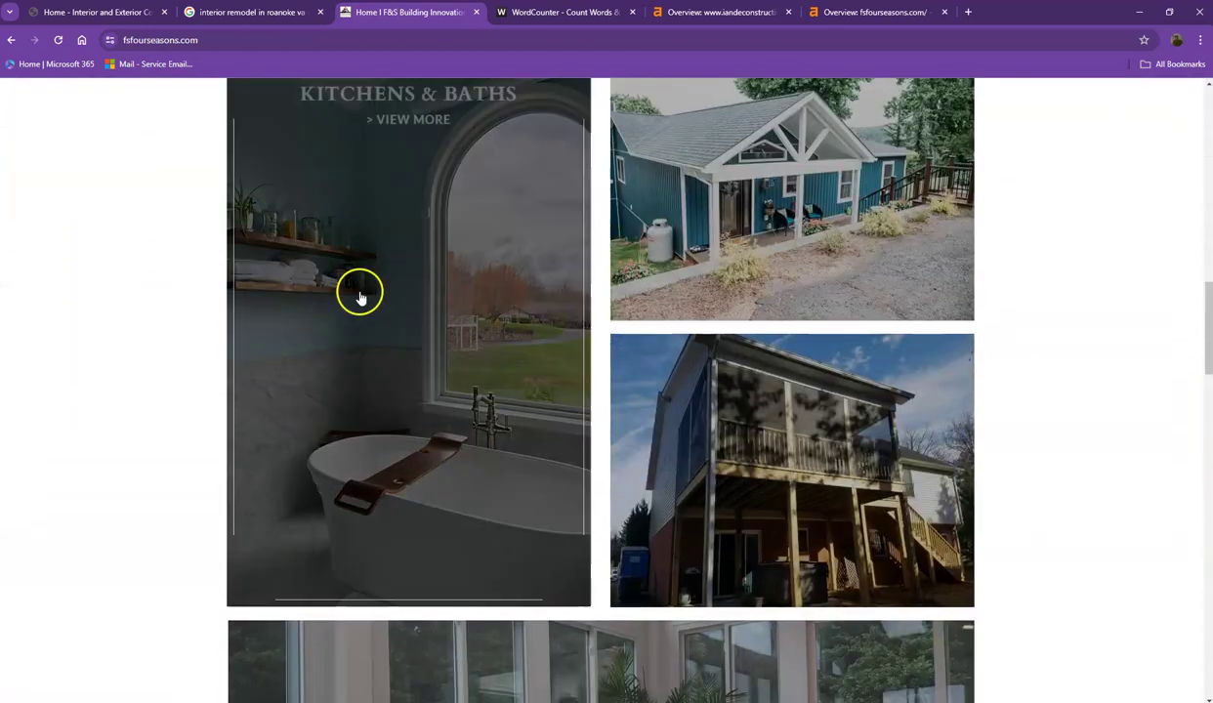
pyautogui.scroll(-3, 289, 288)
pyautogui.scroll(-5, 180, 276)
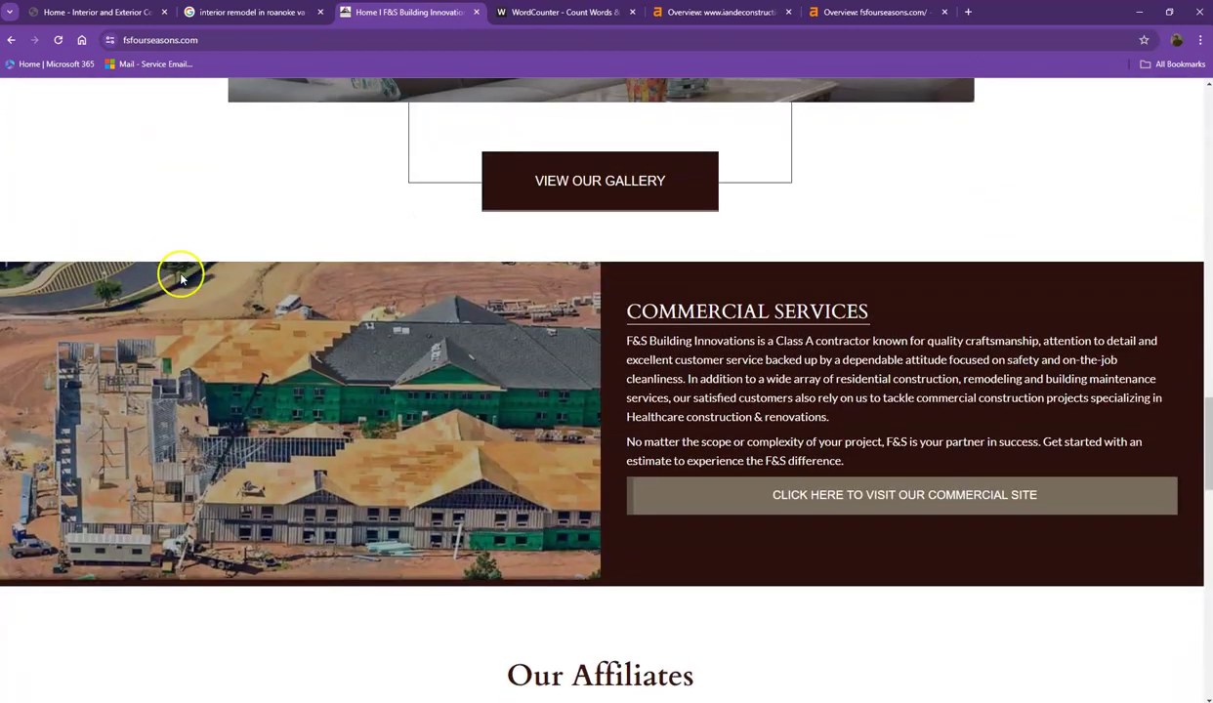
pyautogui.scroll(4, 180, 274)
pyautogui.scroll(12, 180, 274)
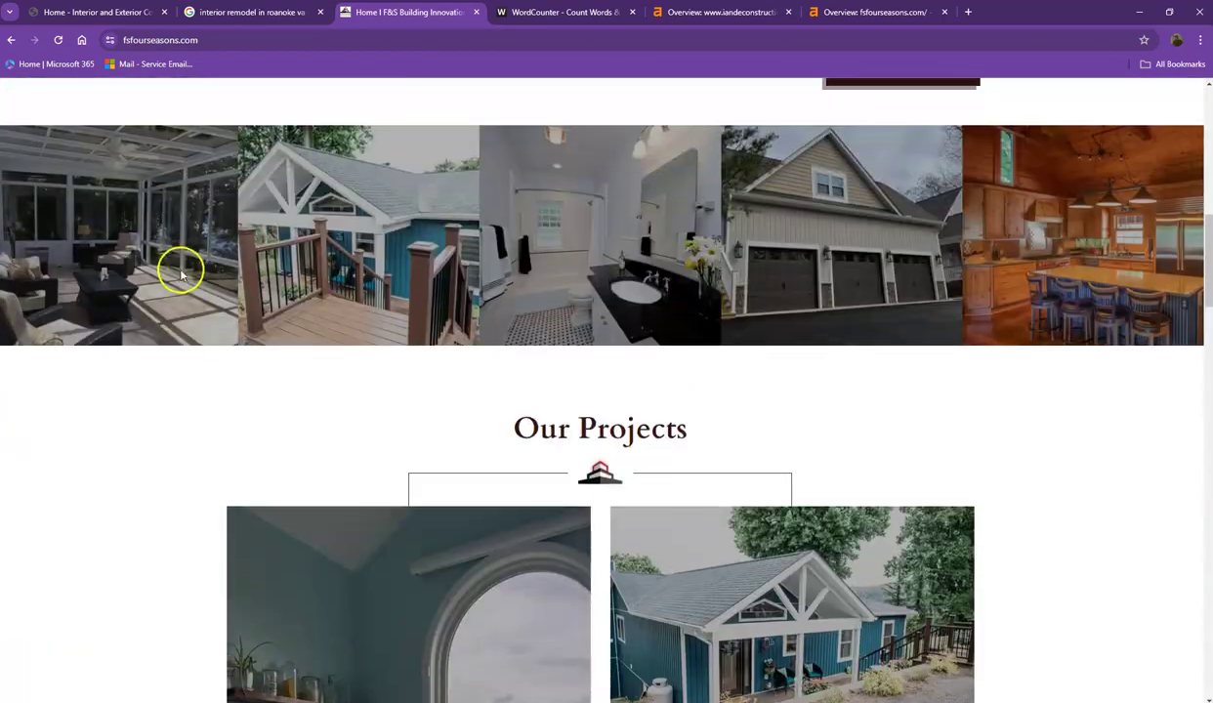
pyautogui.scroll(2, 183, 262)
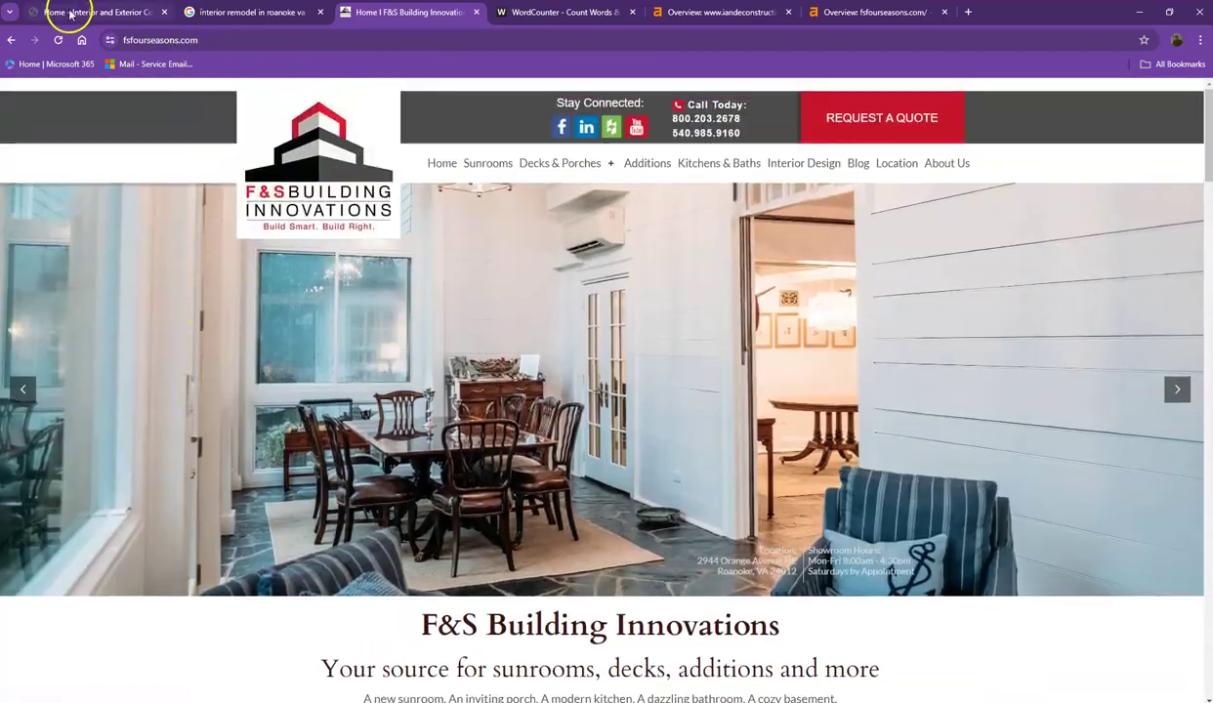
# Review the Interior + Exterior Construction home page from the hero banner through services and testimonials to the free consultation section.
pyautogui.click(40, 13)
pyautogui.scroll(5, 250, 256)
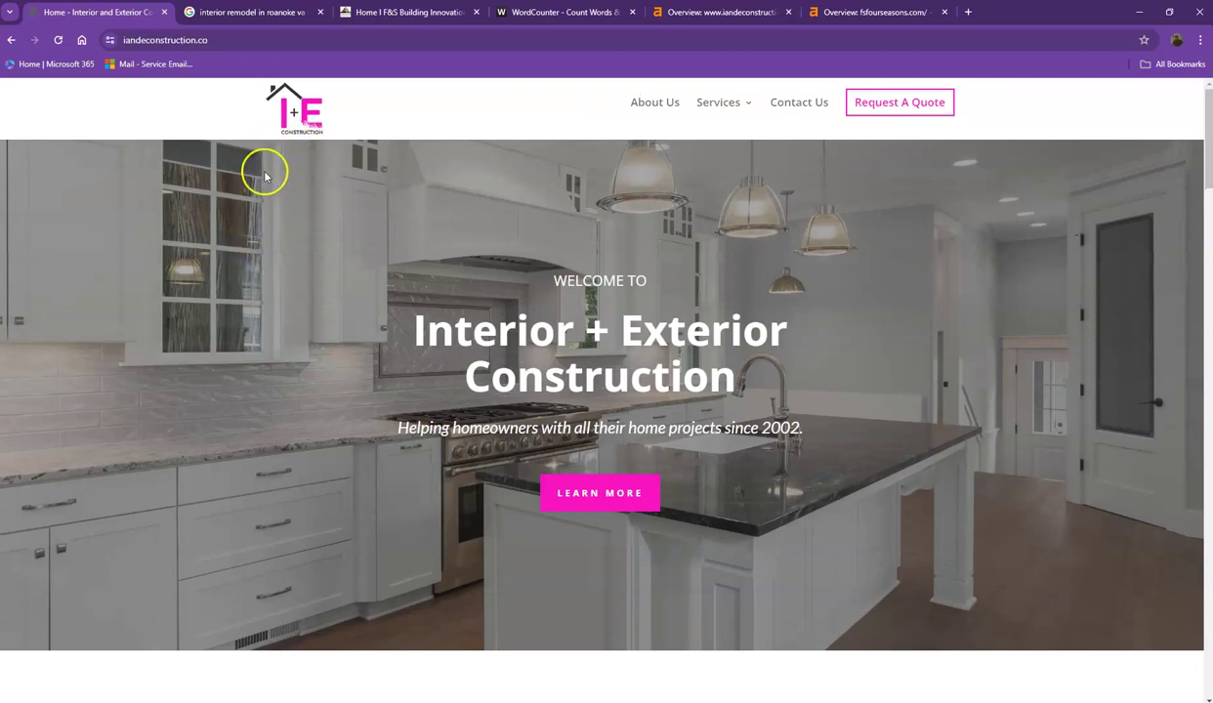
pyautogui.scroll(-10, 473, 288)
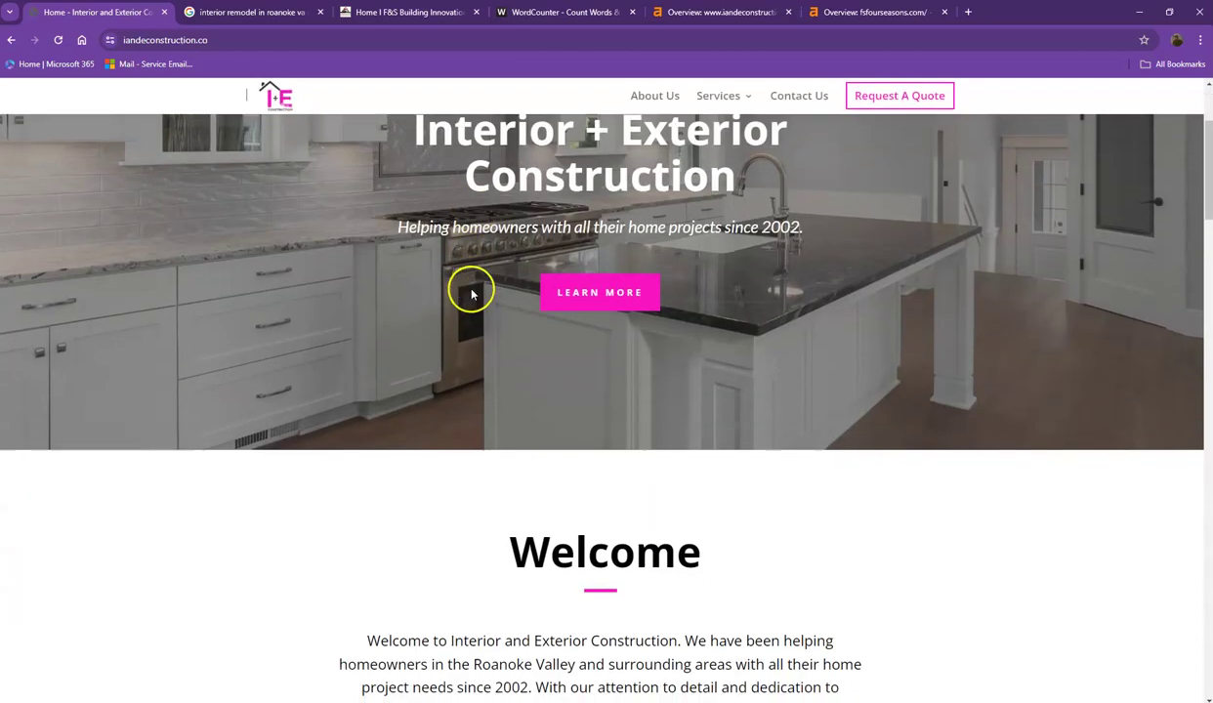
pyautogui.scroll(-7, 417, 300)
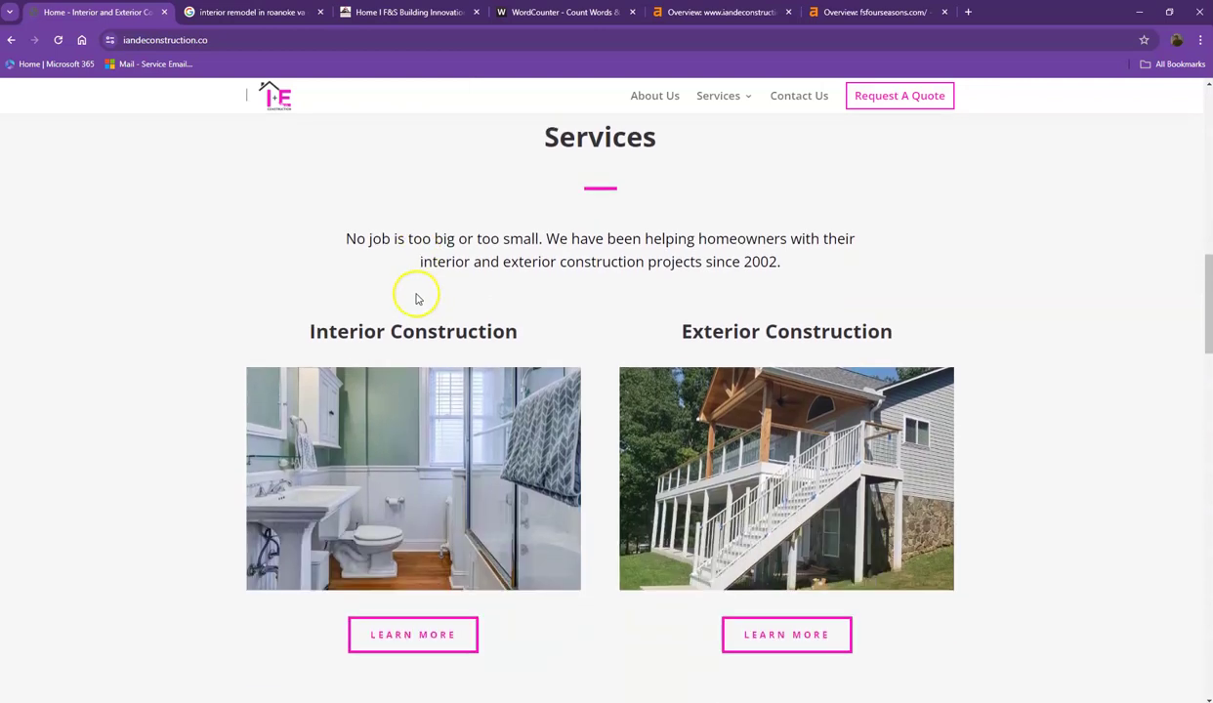
pyautogui.scroll(-3, 411, 300)
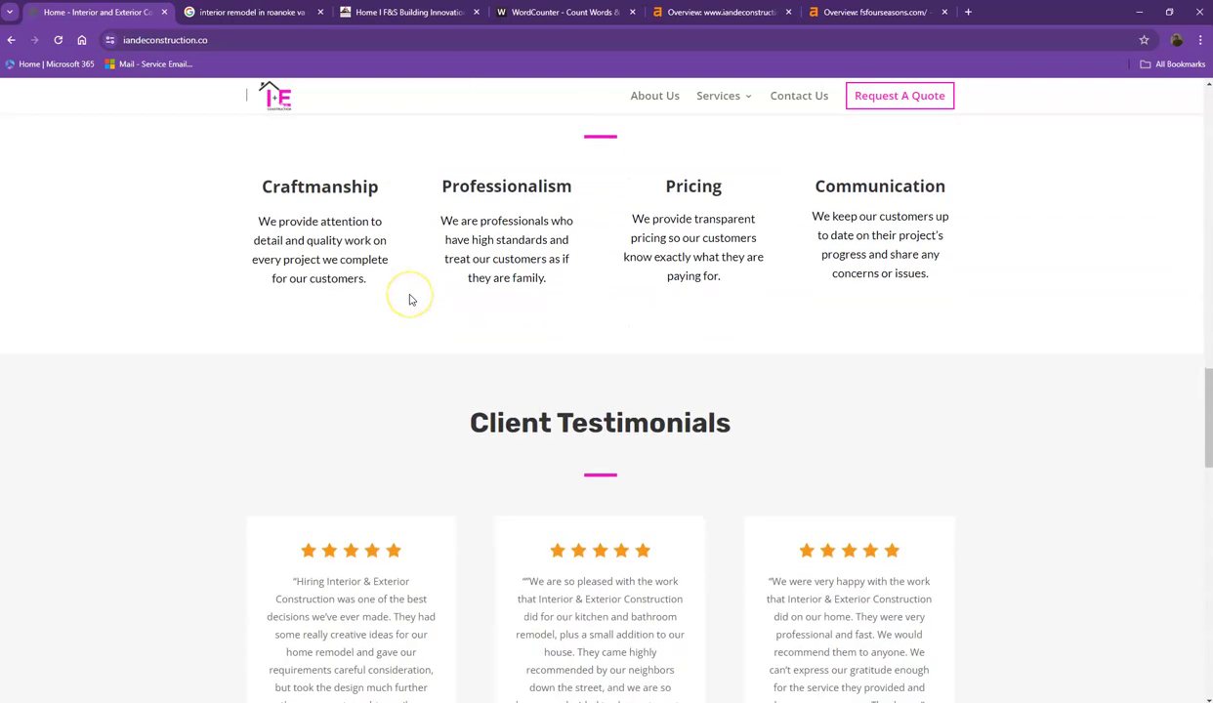
pyautogui.scroll(-3, 410, 300)
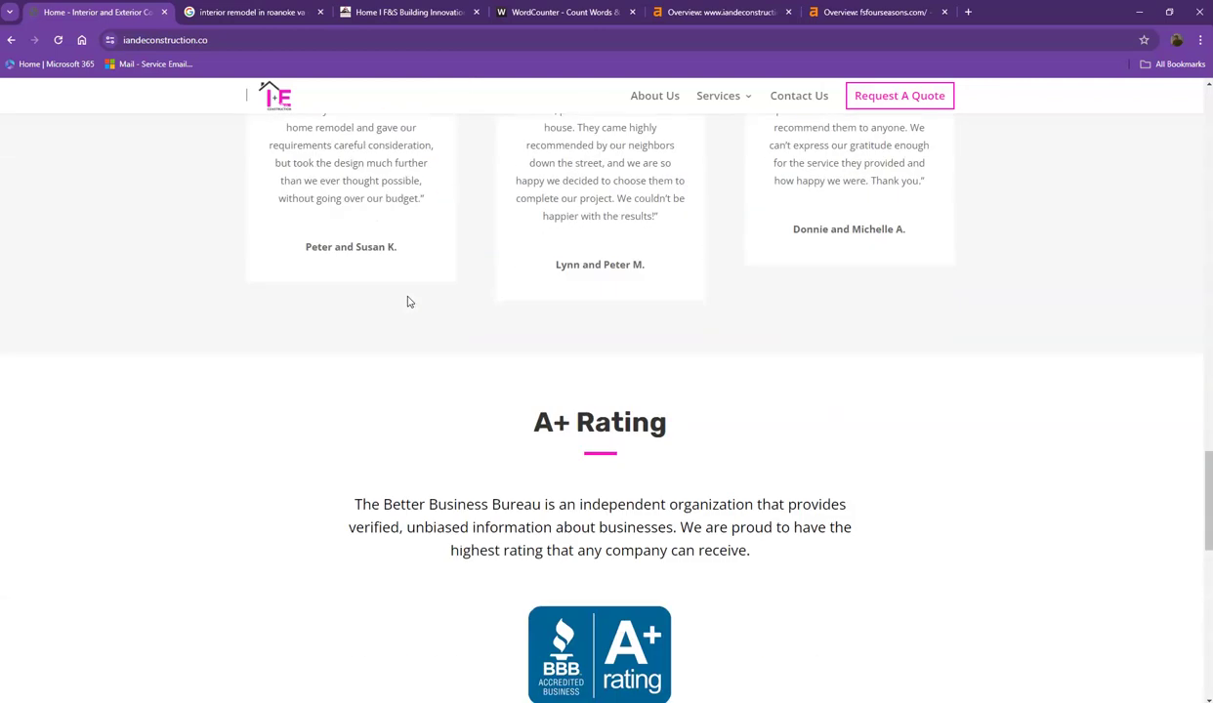
pyautogui.scroll(2, 469, 298)
pyautogui.scroll(2, 543, 274)
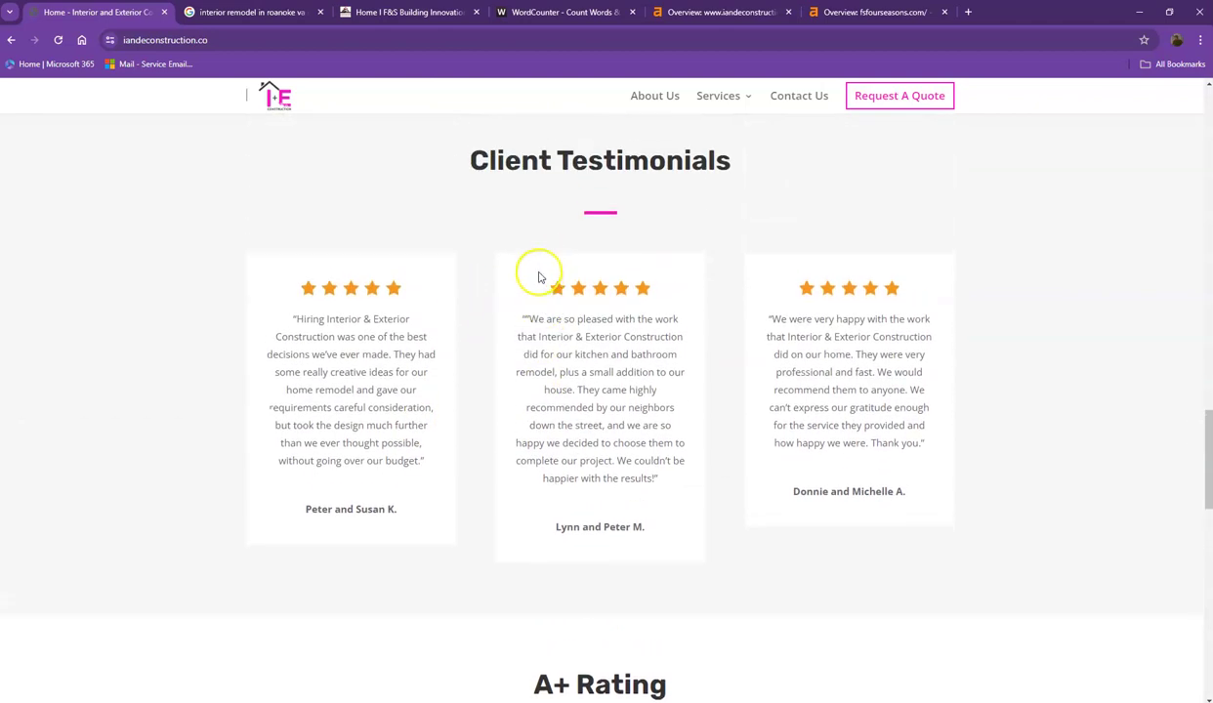
pyautogui.scroll(-10, 588, 361)
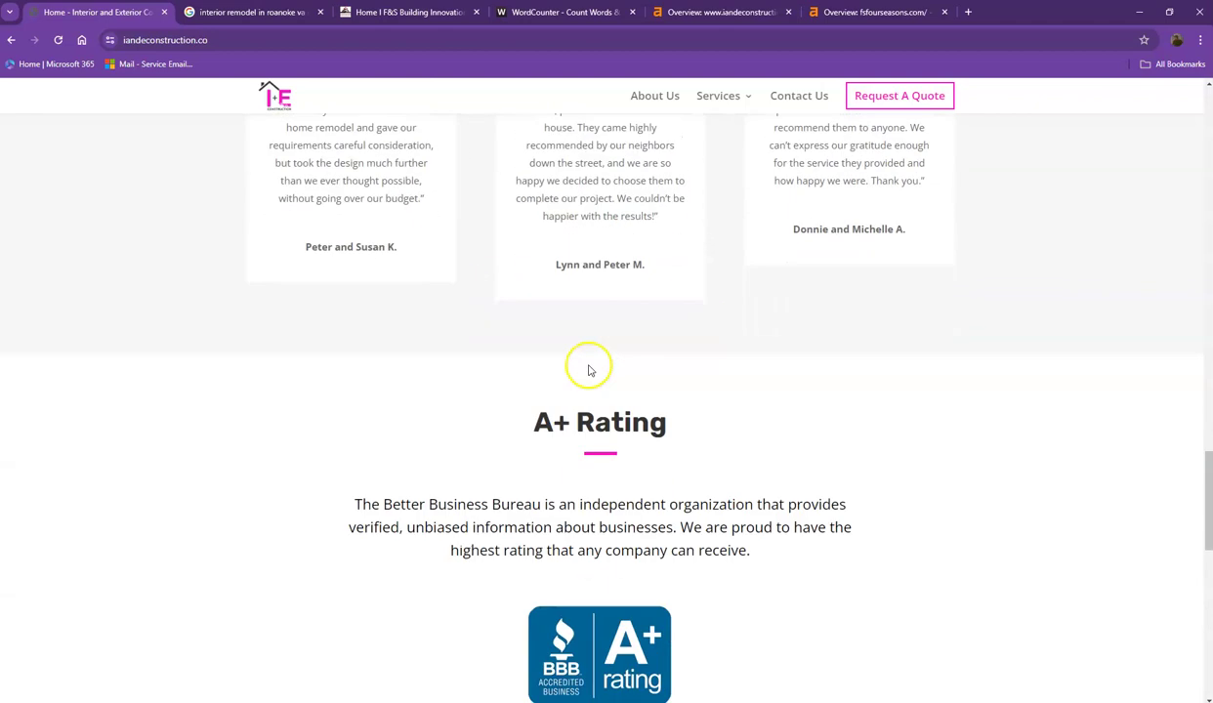
pyautogui.scroll(-3, 588, 367)
pyautogui.scroll(10, 780, 371)
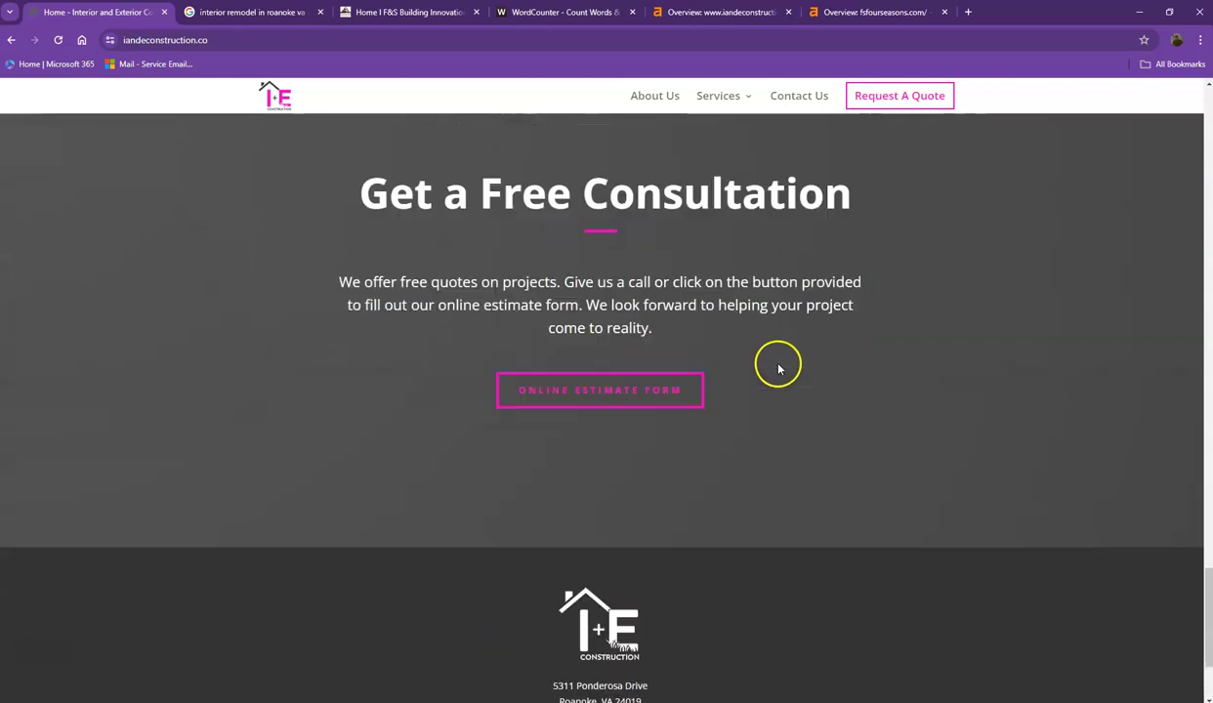
pyautogui.scroll(15, 507, 339)
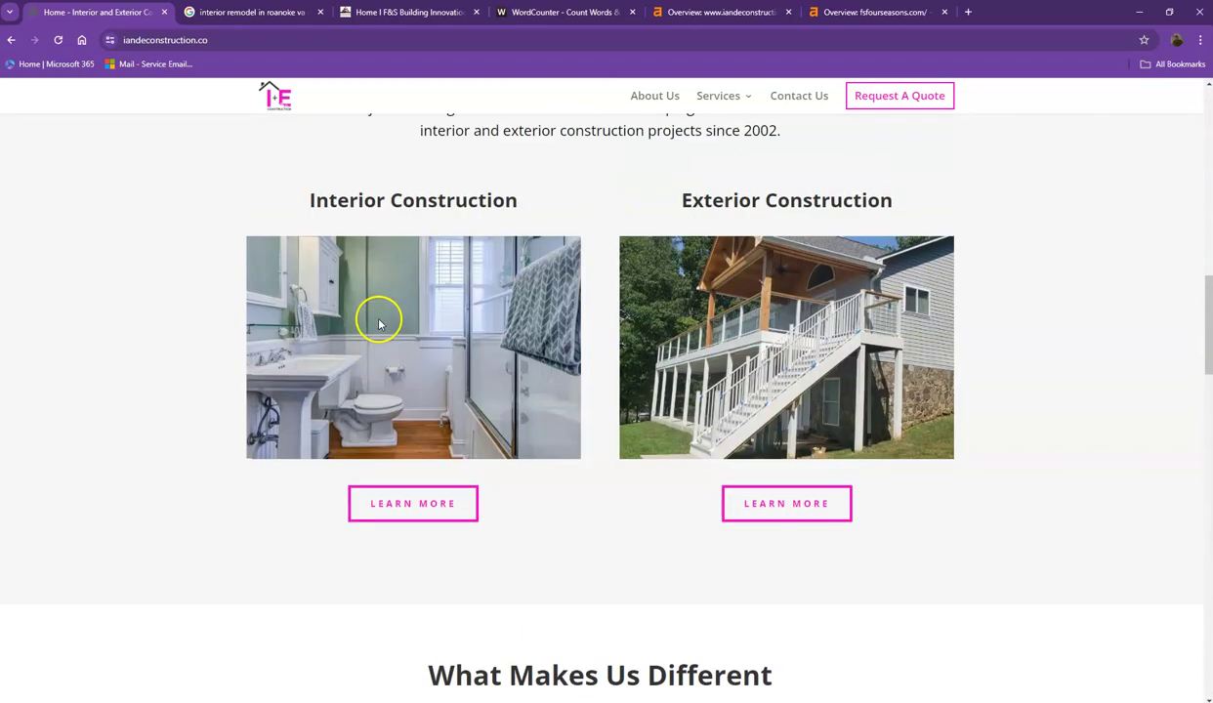
pyautogui.scroll(5, 379, 317)
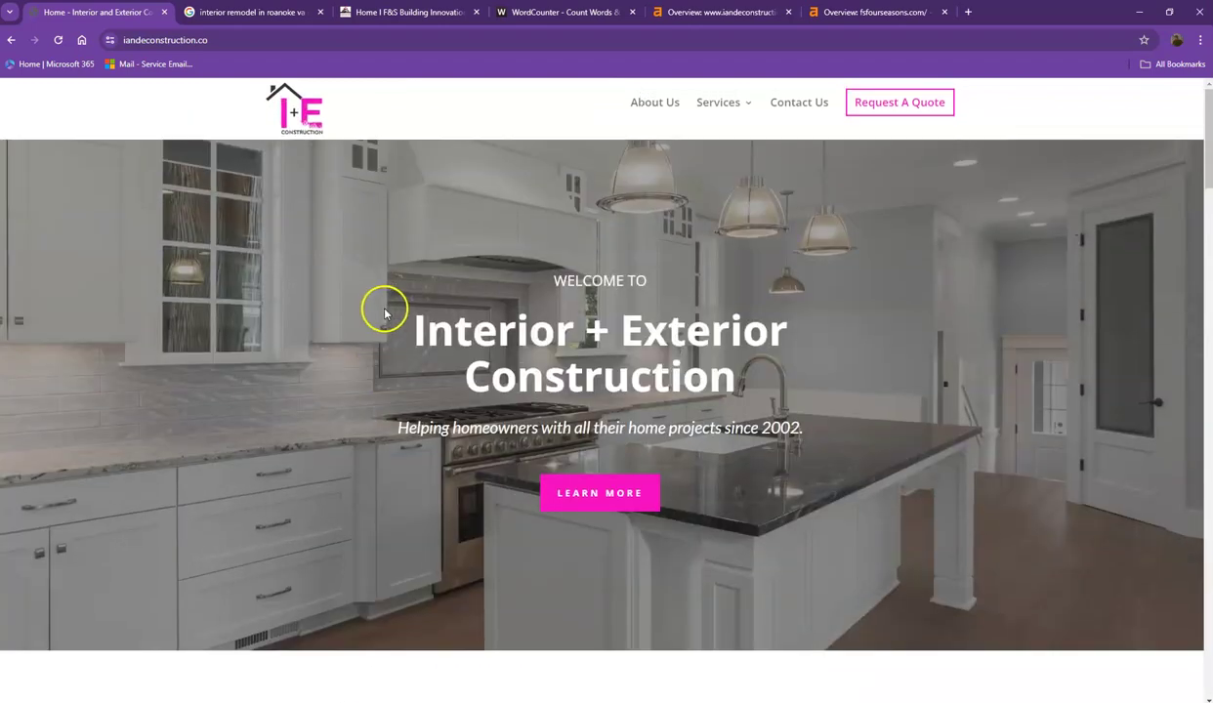
# Copy all the text of the Interior + Exterior Construction home page and paste it into the empty WordCounter document.
pyautogui.scroll(-1, 508, 279)
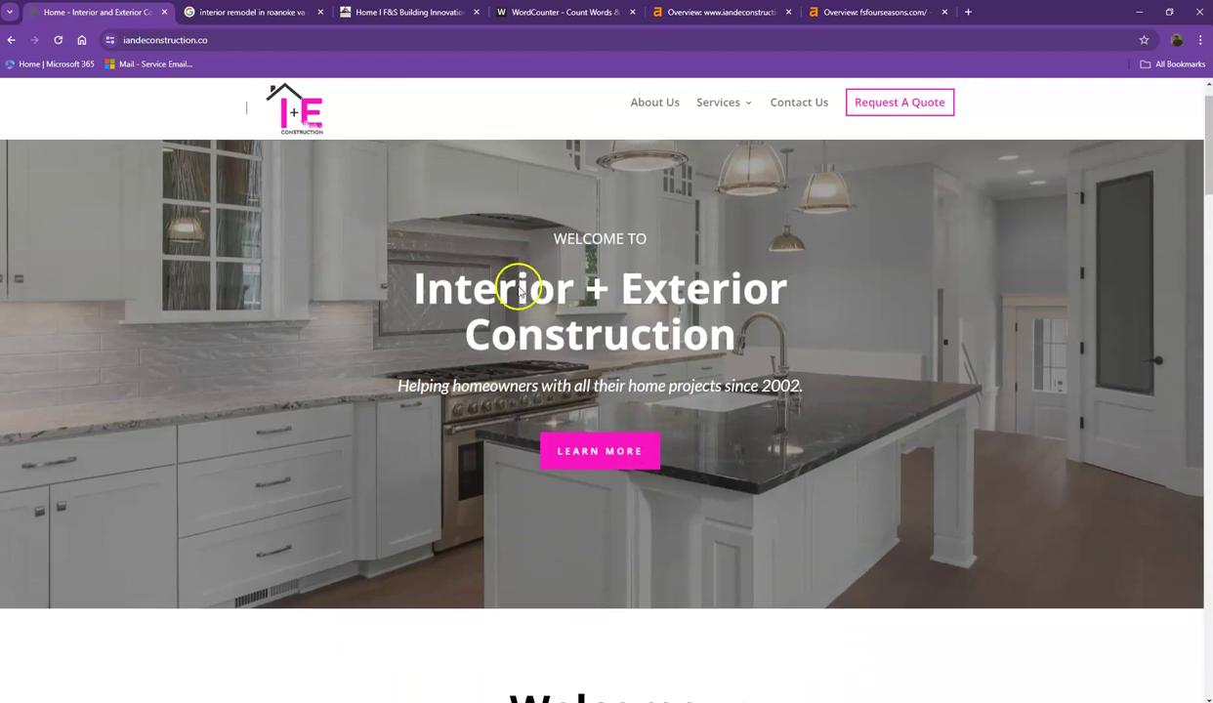
pyautogui.scroll(-7, 457, 266)
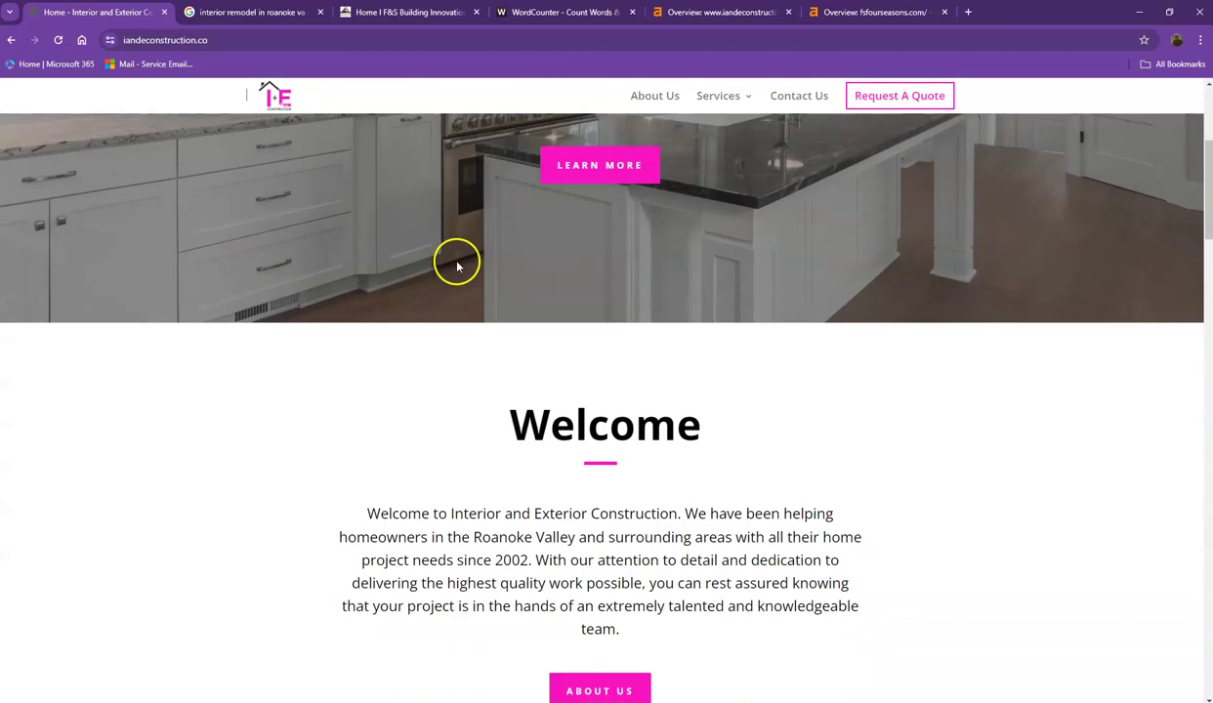
pyautogui.scroll(-2, 457, 271)
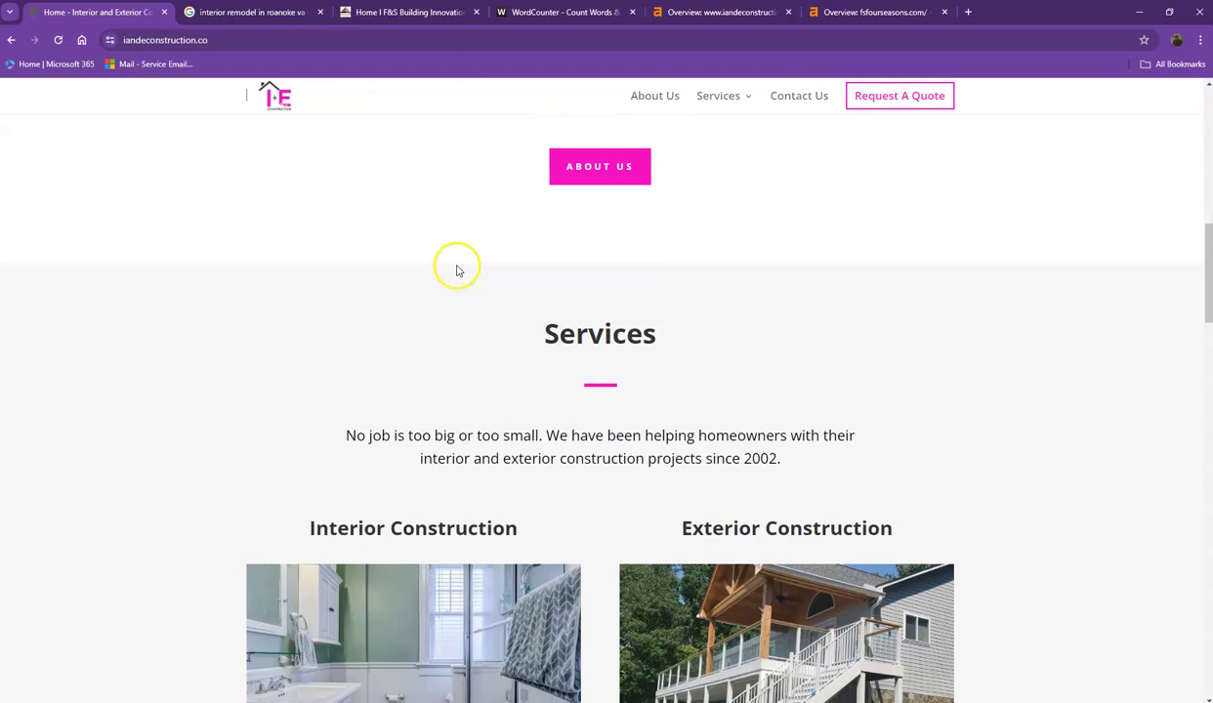
pyautogui.scroll(2, 436, 263)
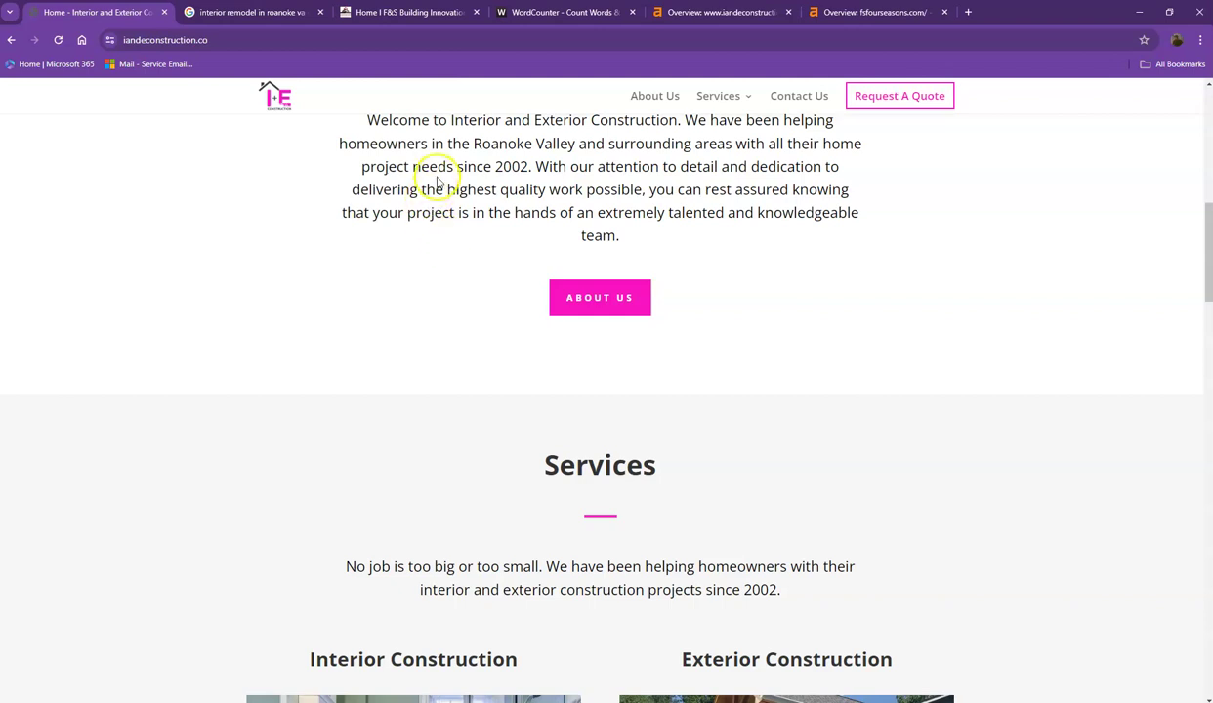
pyautogui.hotkey('ctrl', 'a')
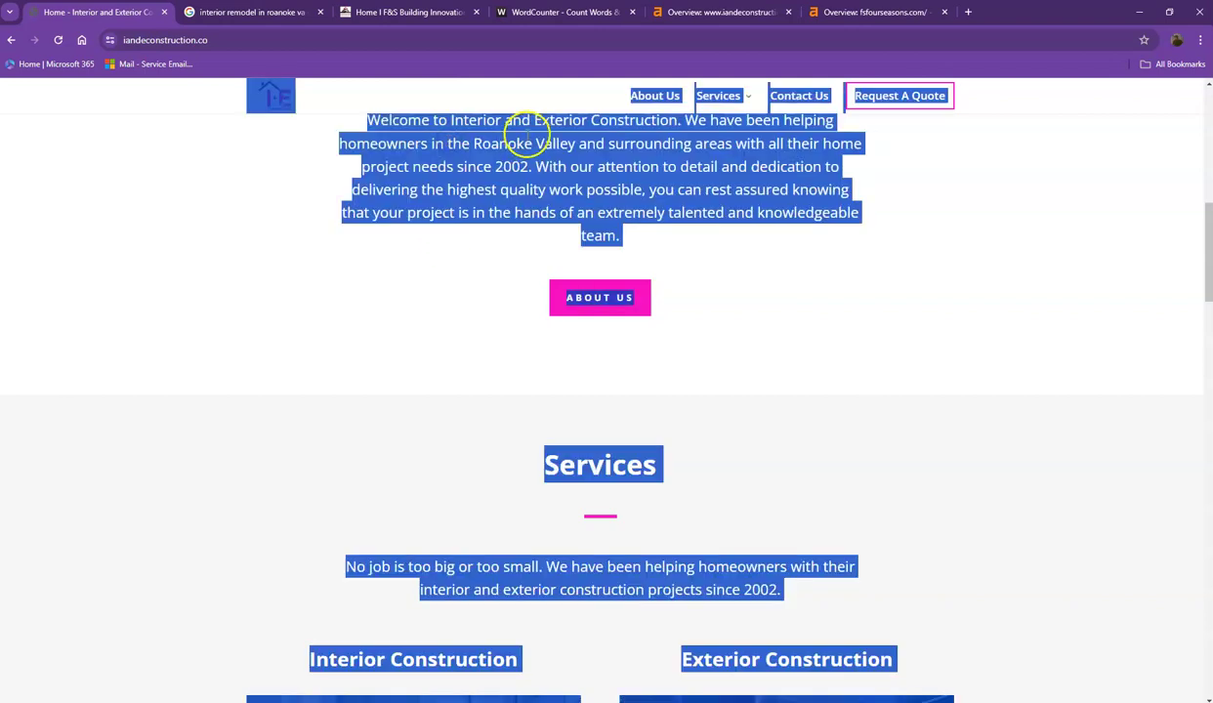
pyautogui.click(549, 14)
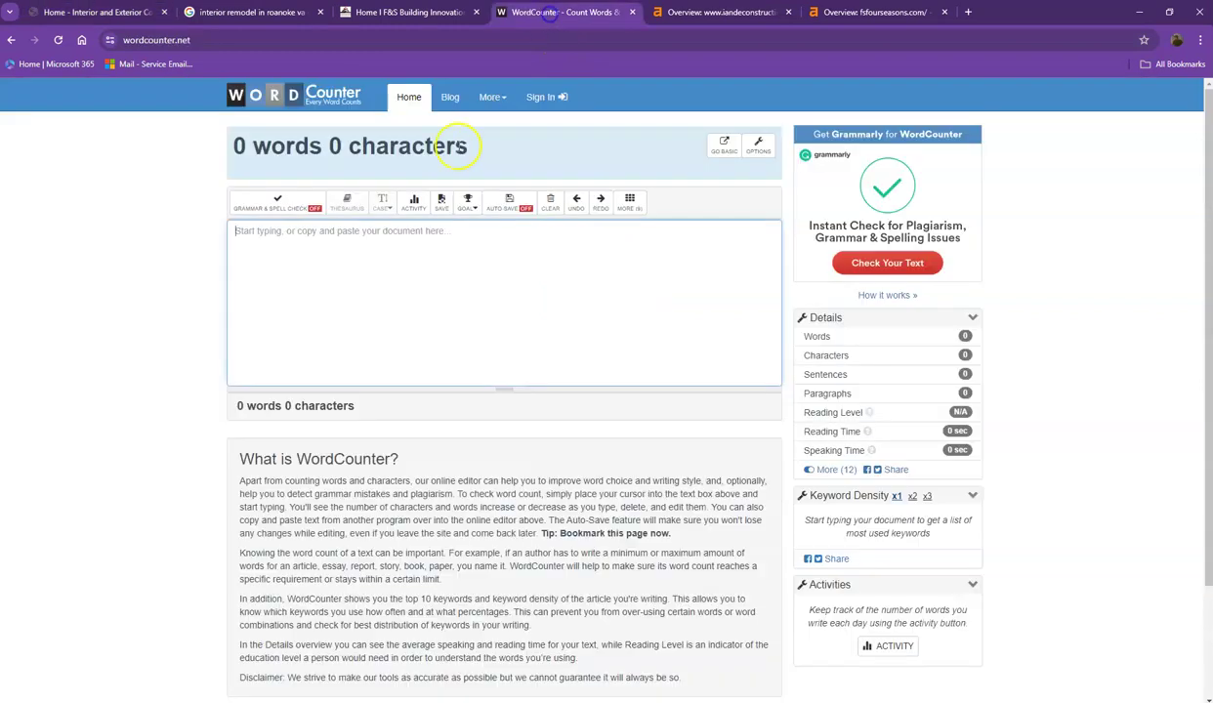
pyautogui.click(419, 235)
pyautogui.hotkey('ctrl', 'v')
# Check the pasted home page text's word count and keyword density in WordCounter.
pyautogui.scroll(-3, 455, 352)
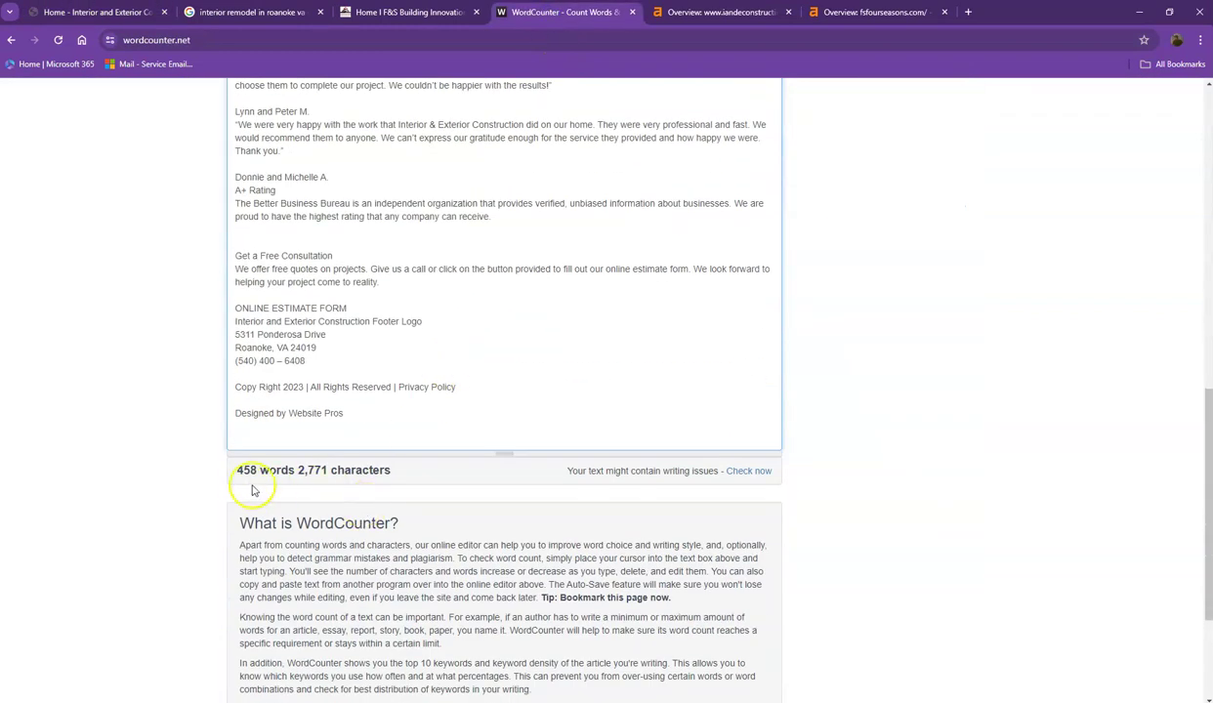
pyautogui.moveTo(233, 471); pyautogui.dragTo(244, 471)
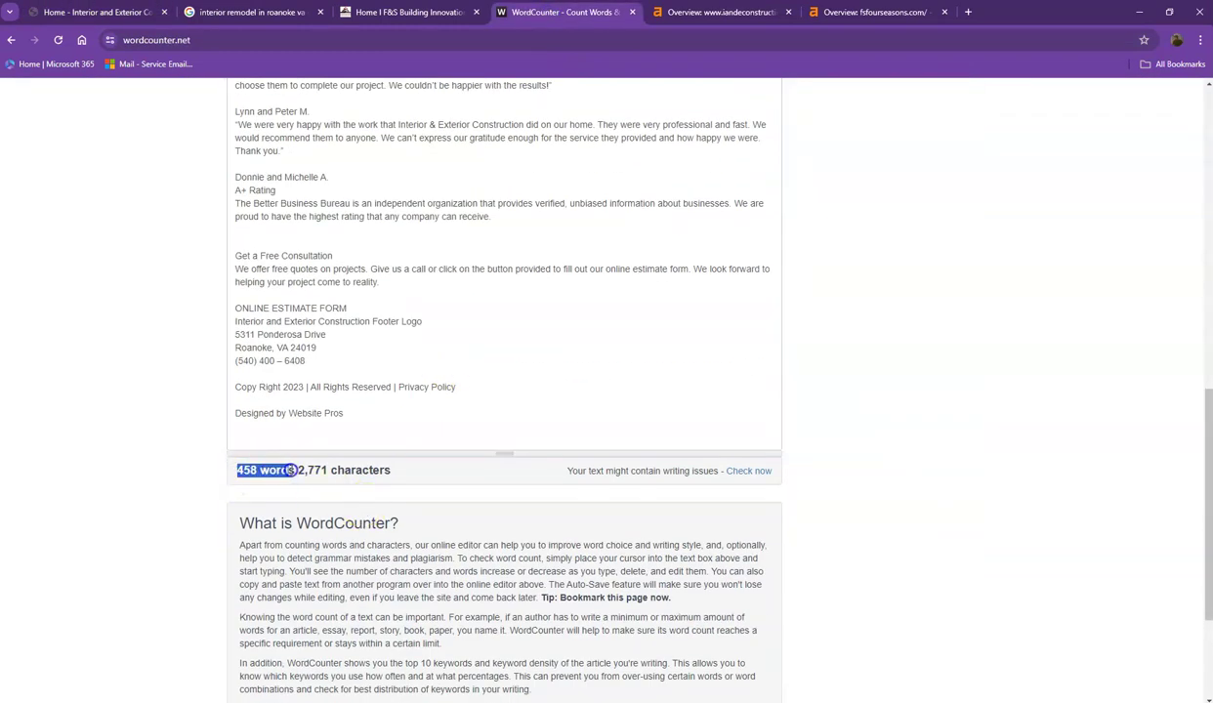
pyautogui.click(230, 462)
pyautogui.scroll(10, 231, 465)
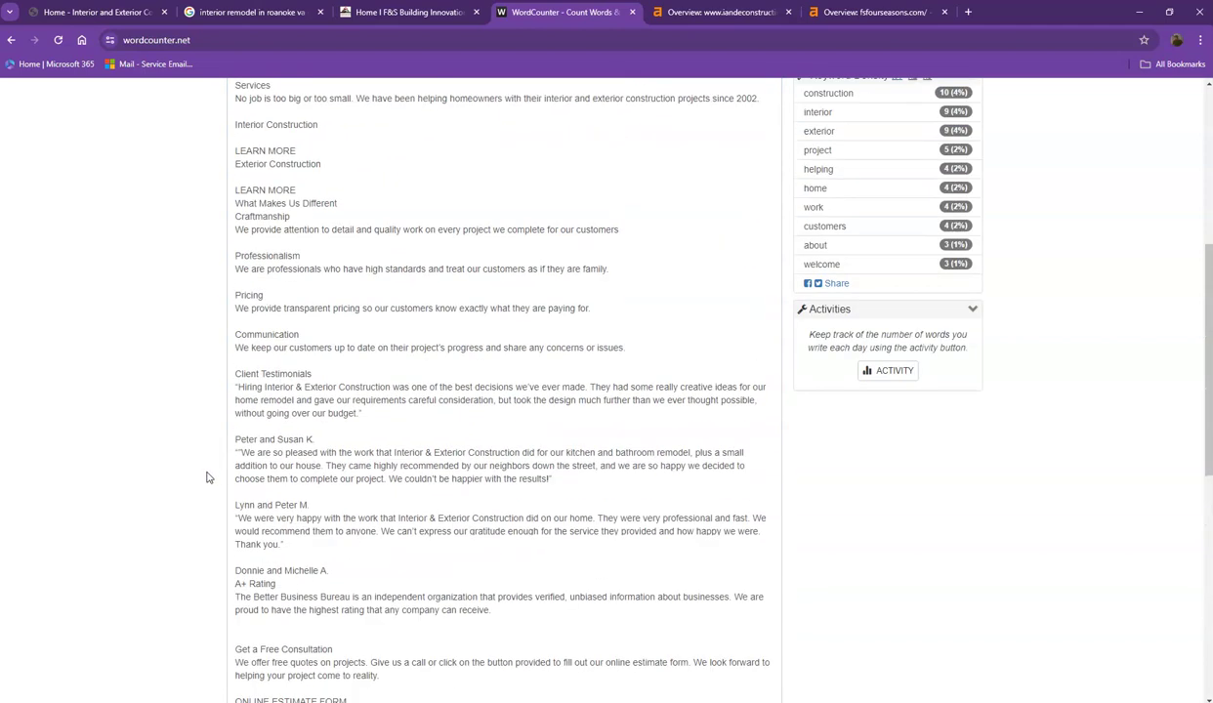
pyautogui.scroll(1, 206, 478)
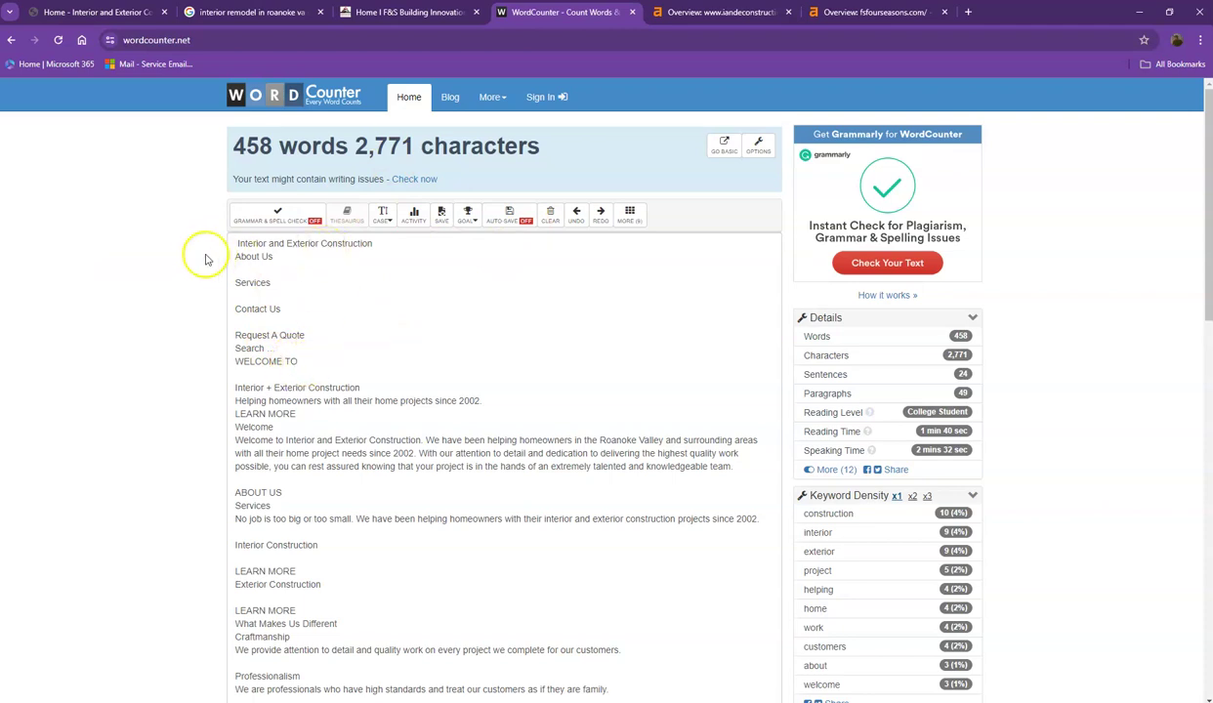
pyautogui.scroll(-2, 199, 274)
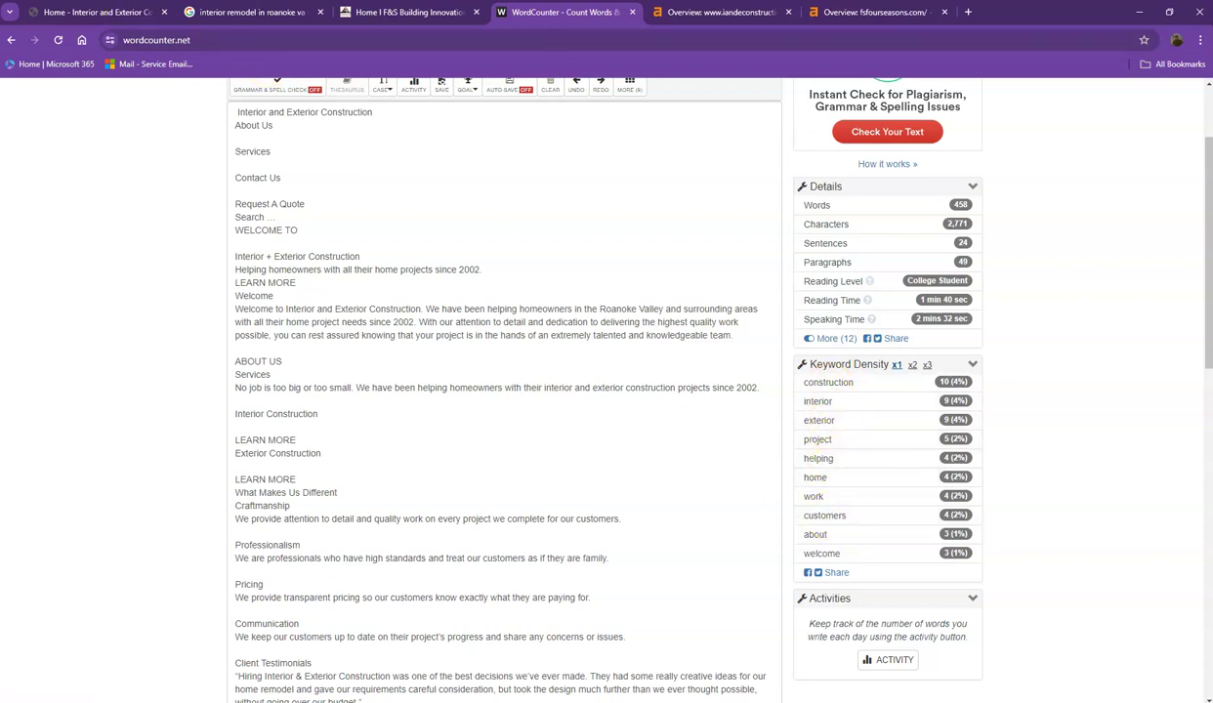
# Return to the Interior + Exterior Construction home page, clear the text selection and view its hero banner.
pyautogui.click(95, 13)
pyautogui.click(154, 127)
pyautogui.scroll(5, 206, 224)
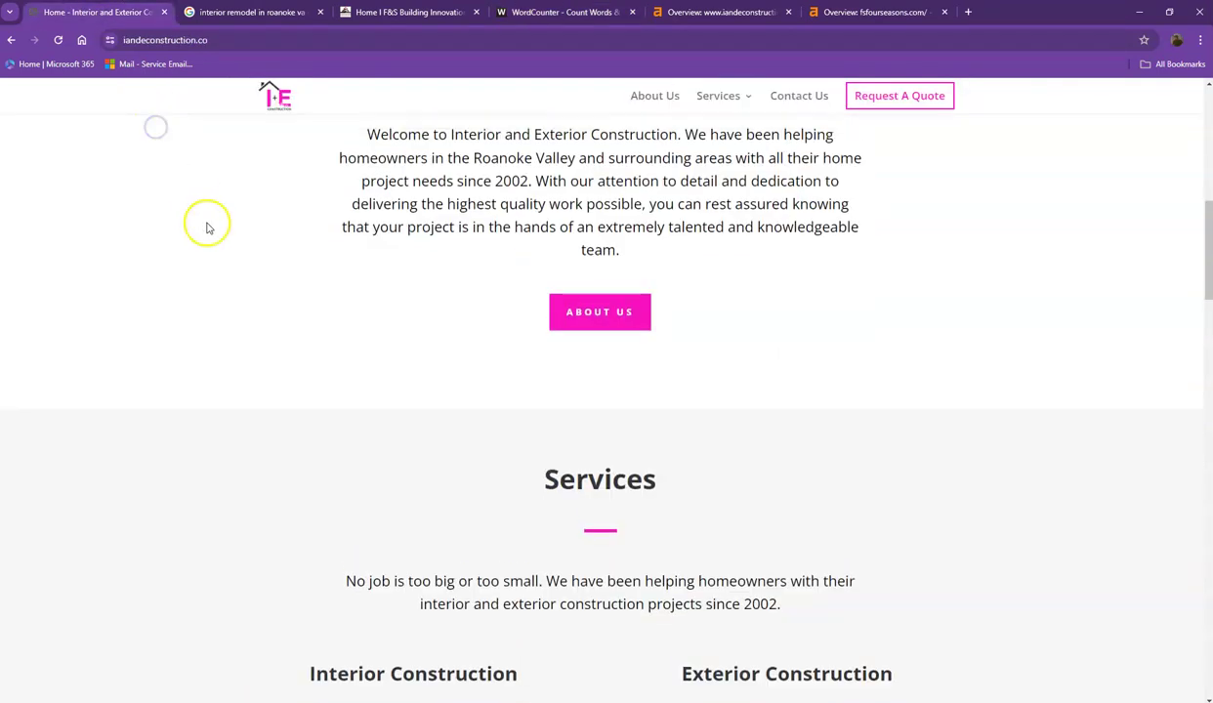
pyautogui.scroll(3, 230, 253)
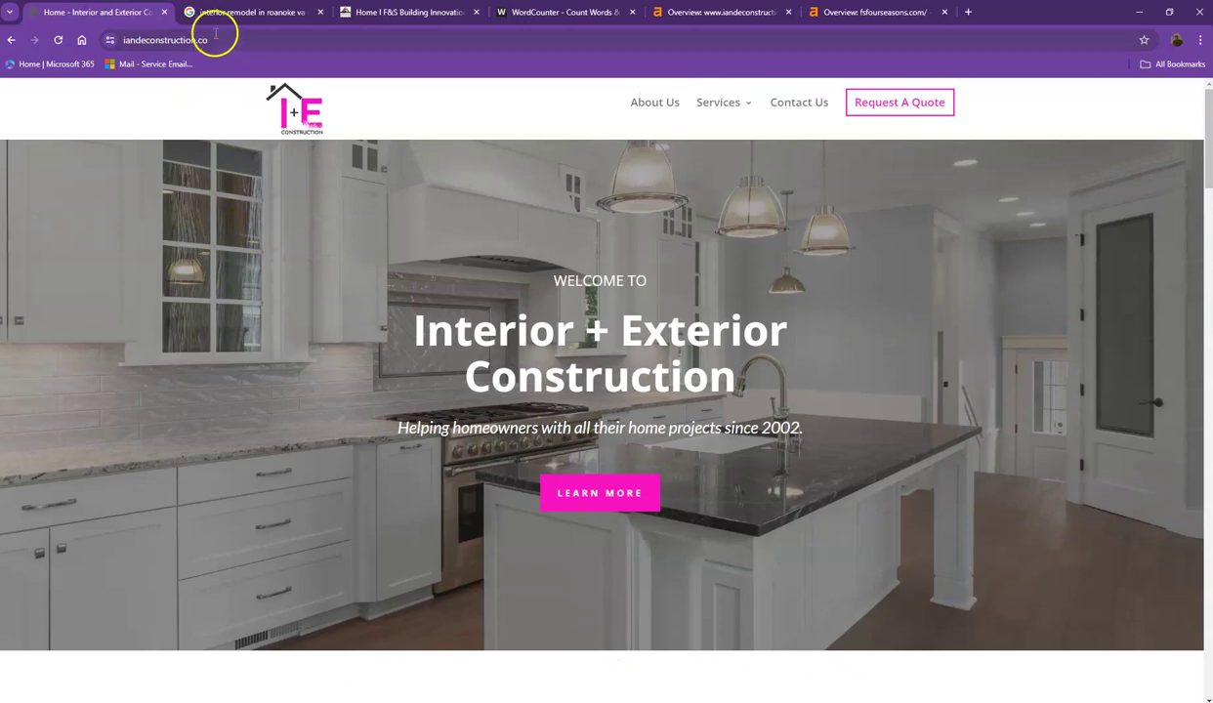
# Examine the Google Places listings for "interior remodel in roanoke va", checking which local remodelers rank there.
pyautogui.click(233, 20)
pyautogui.scroll(3, 264, 205)
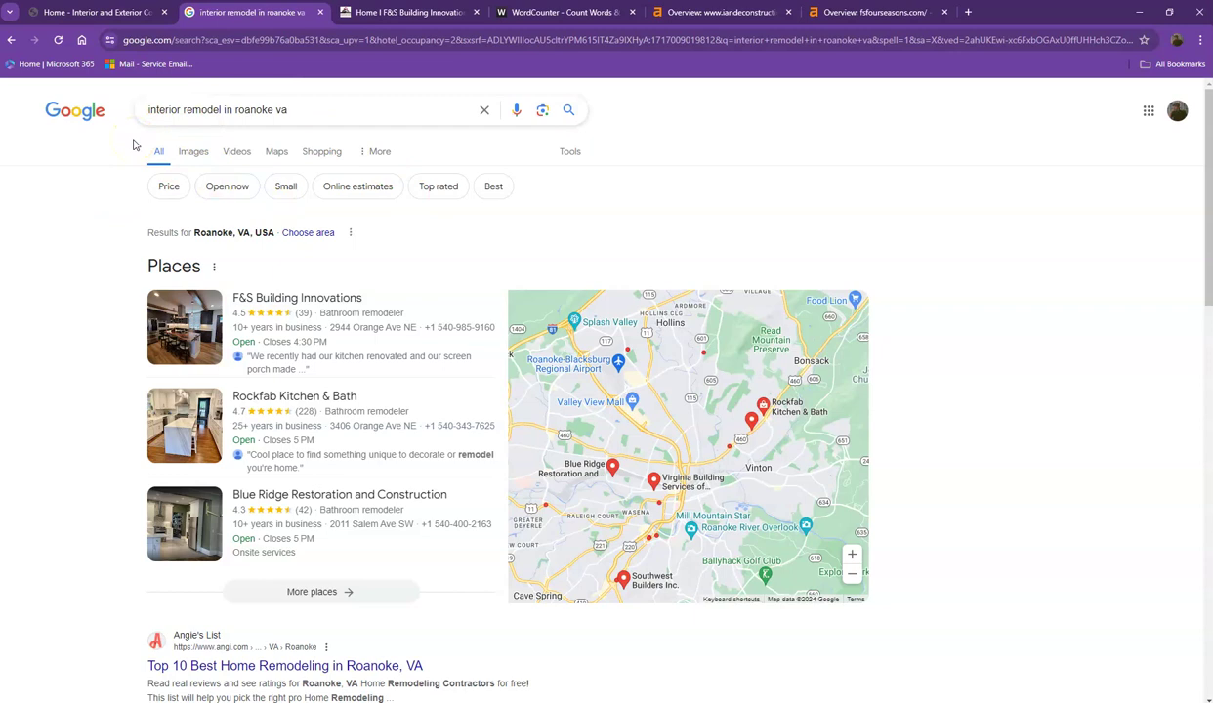
pyautogui.moveTo(257, 304)
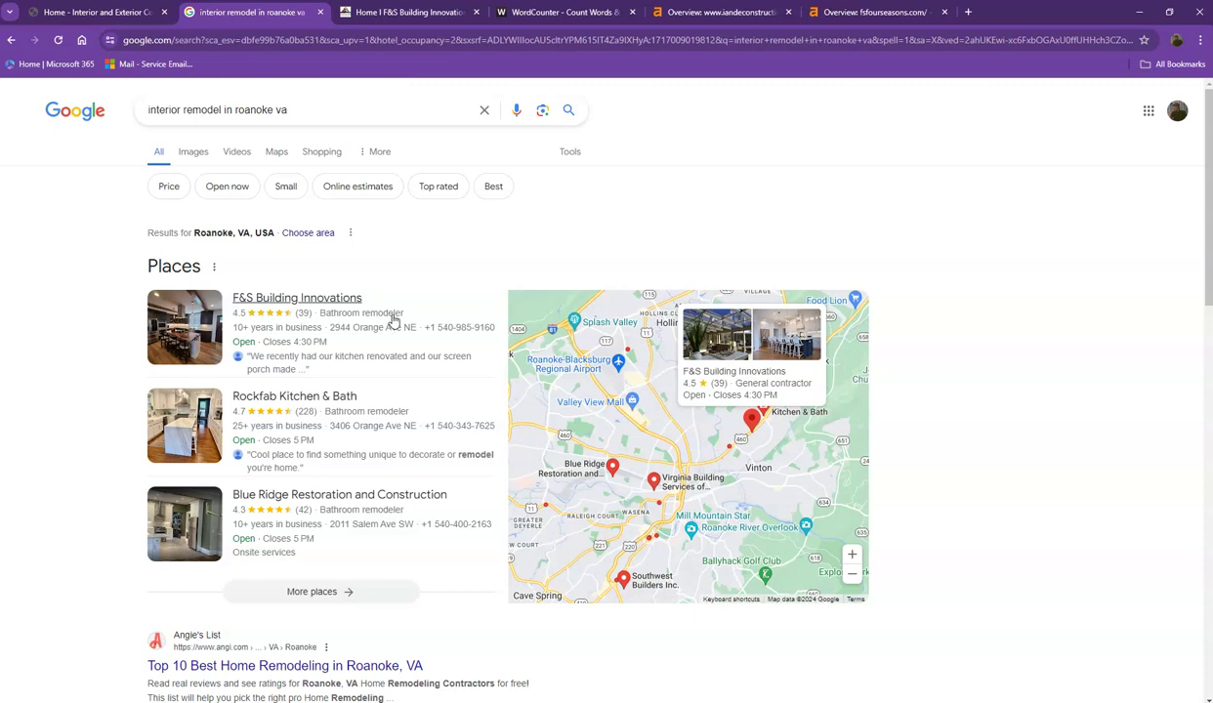
pyautogui.scroll(-2, 392, 311)
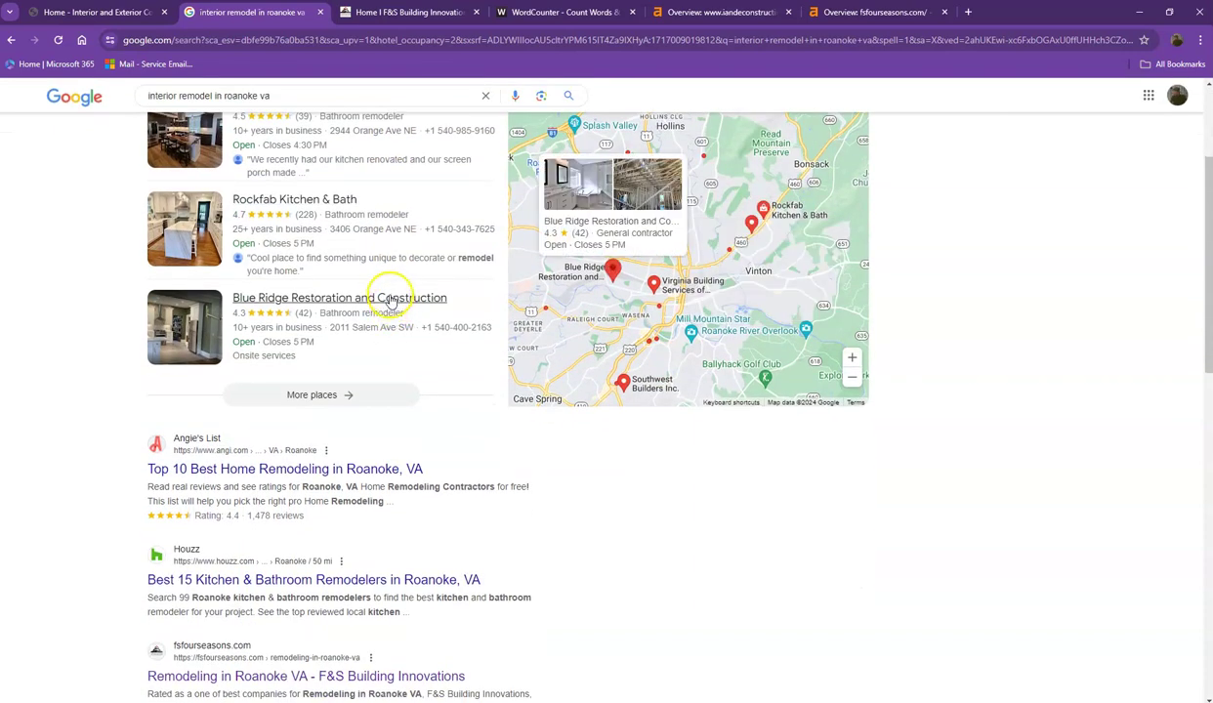
pyautogui.scroll(2, 393, 298)
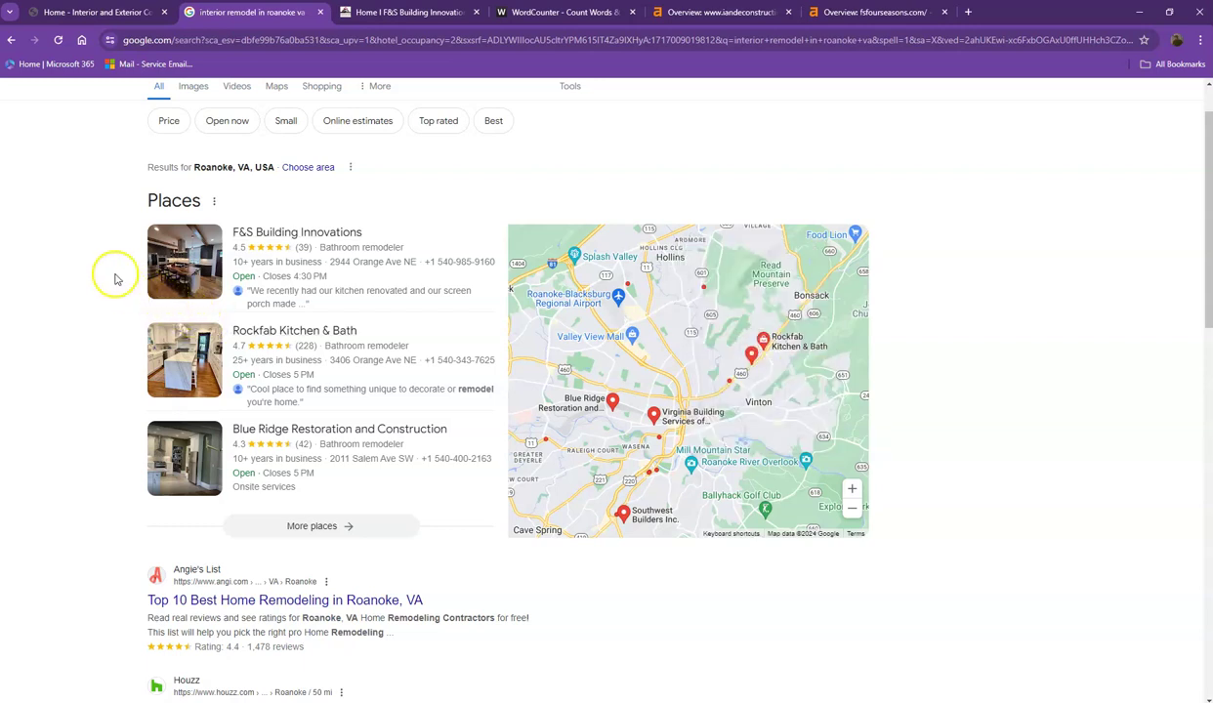
# Review the organic results below the Places listings, comparing the directory sites with the fsfourseasons.com entry.
pyautogui.scroll(-3, 115, 293)
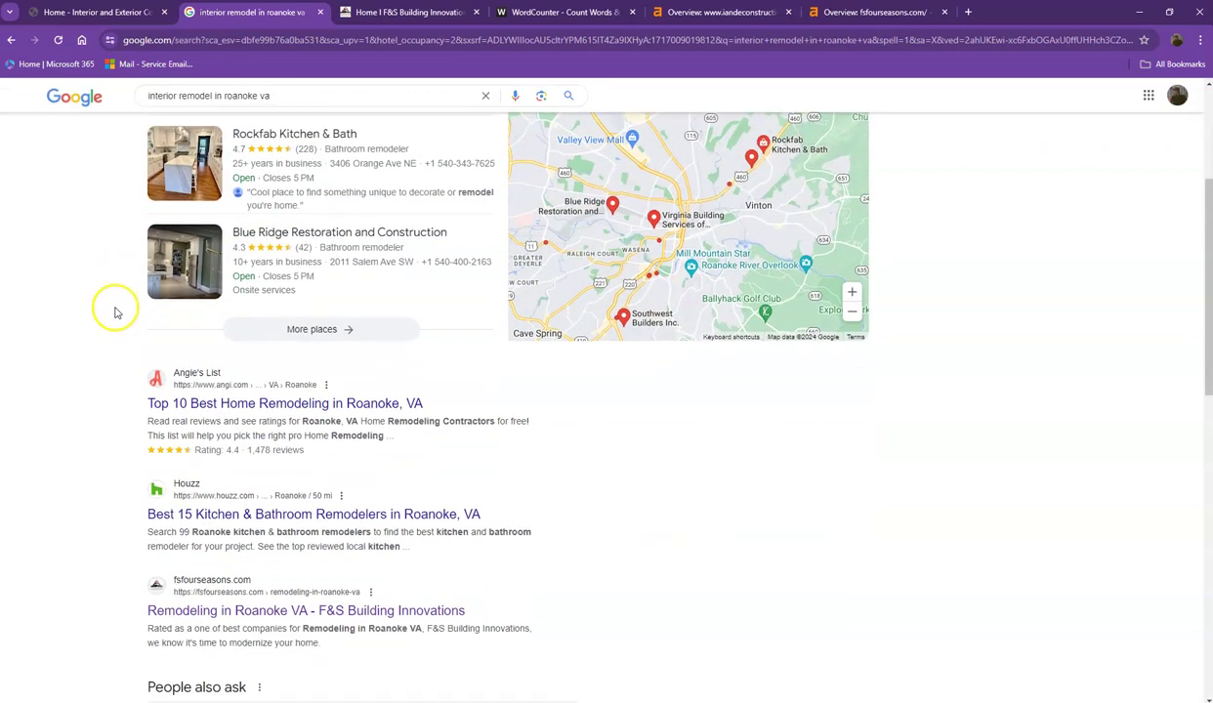
pyautogui.scroll(-4, 117, 302)
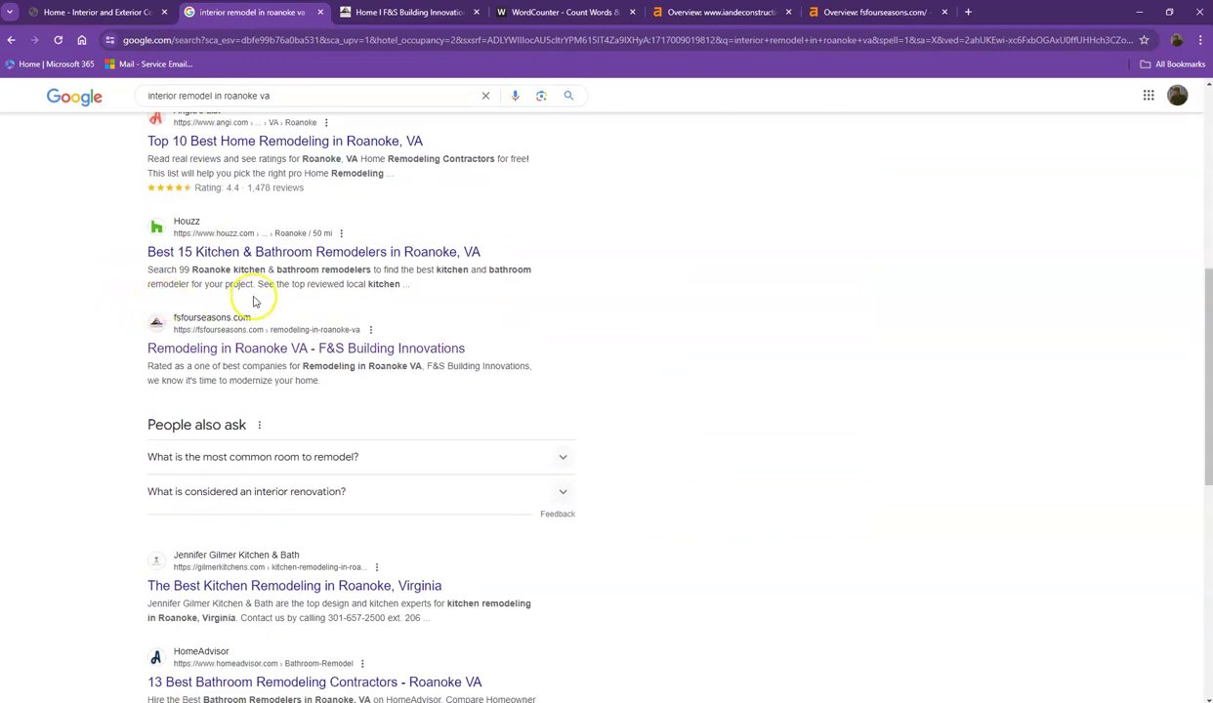
pyautogui.scroll(2, 326, 312)
pyautogui.scroll(-5, 325, 313)
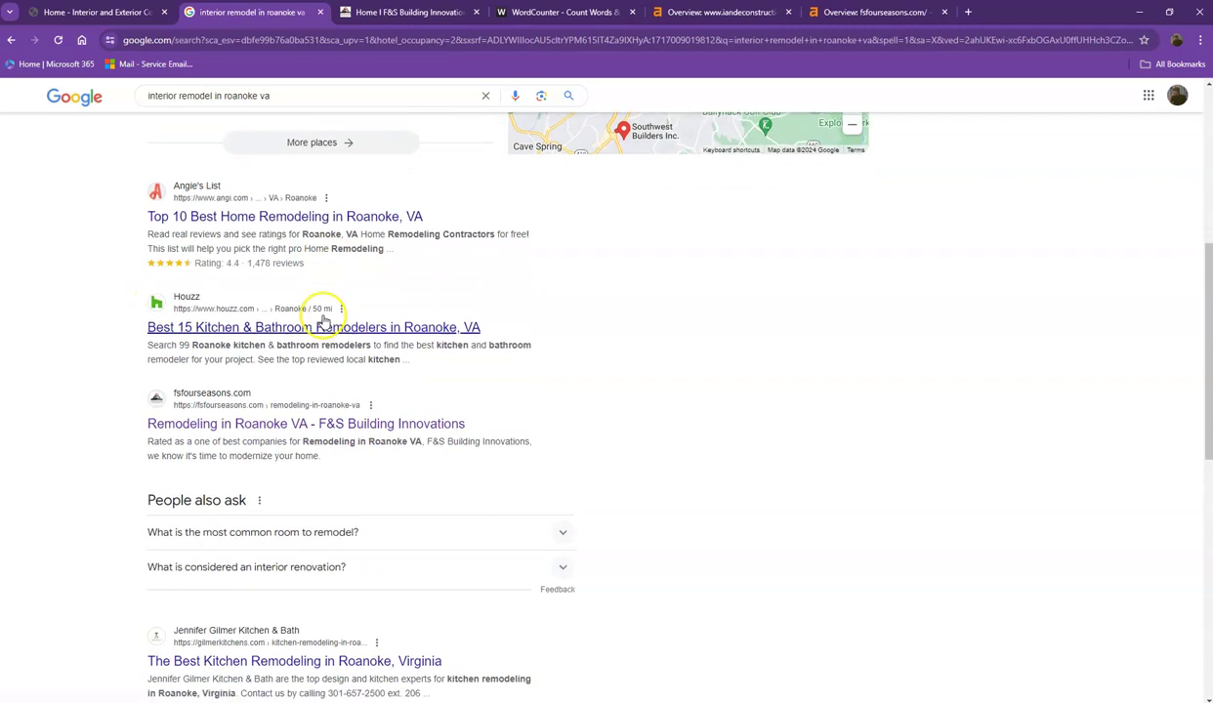
pyautogui.scroll(-3, 319, 310)
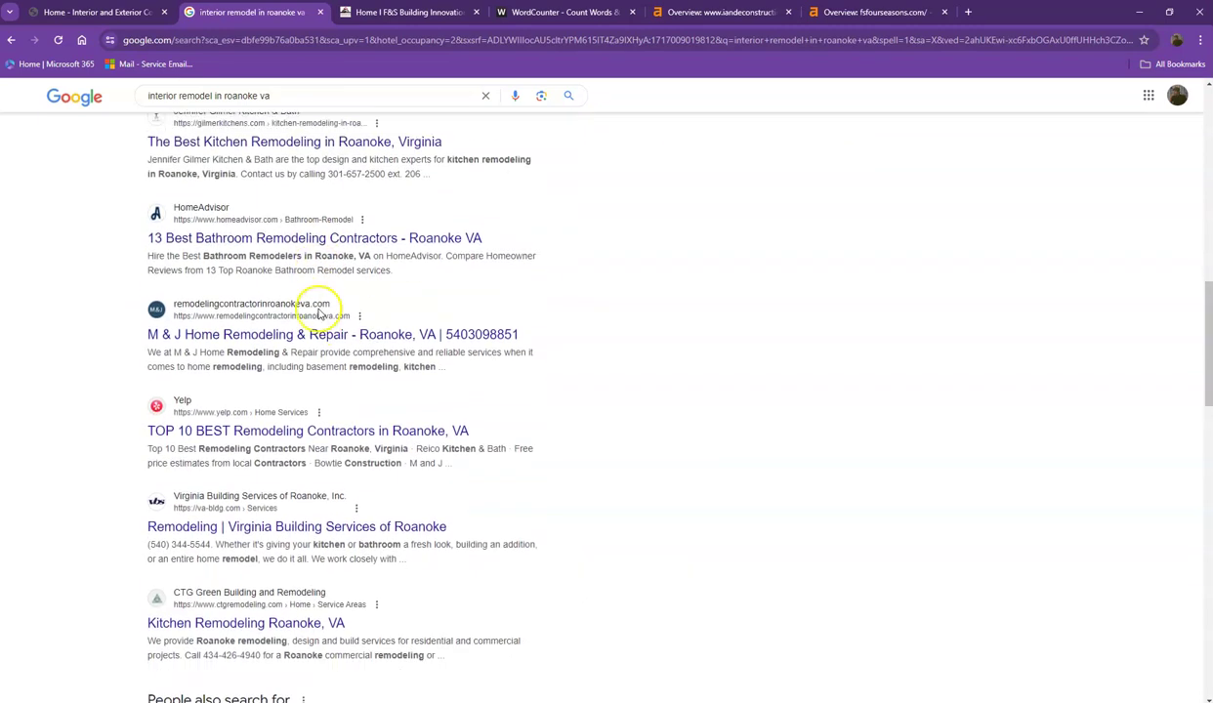
pyautogui.scroll(6, 315, 315)
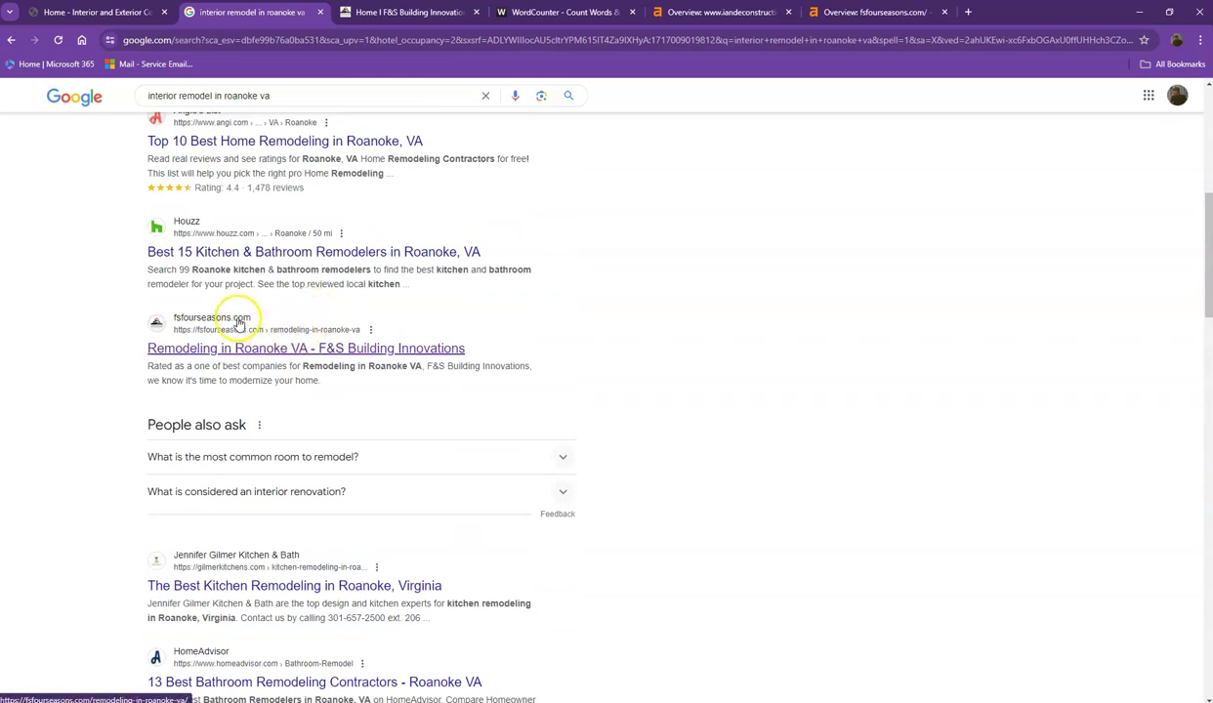
pyautogui.scroll(2, 234, 331)
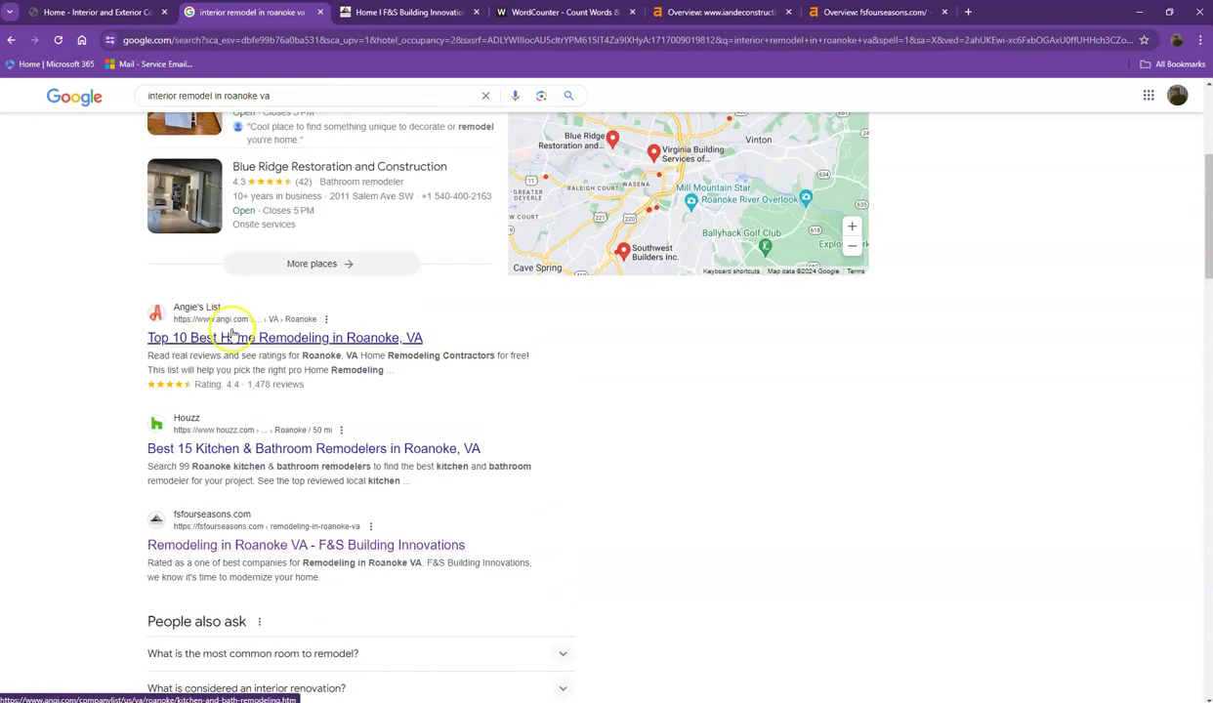
pyautogui.scroll(2, 242, 512)
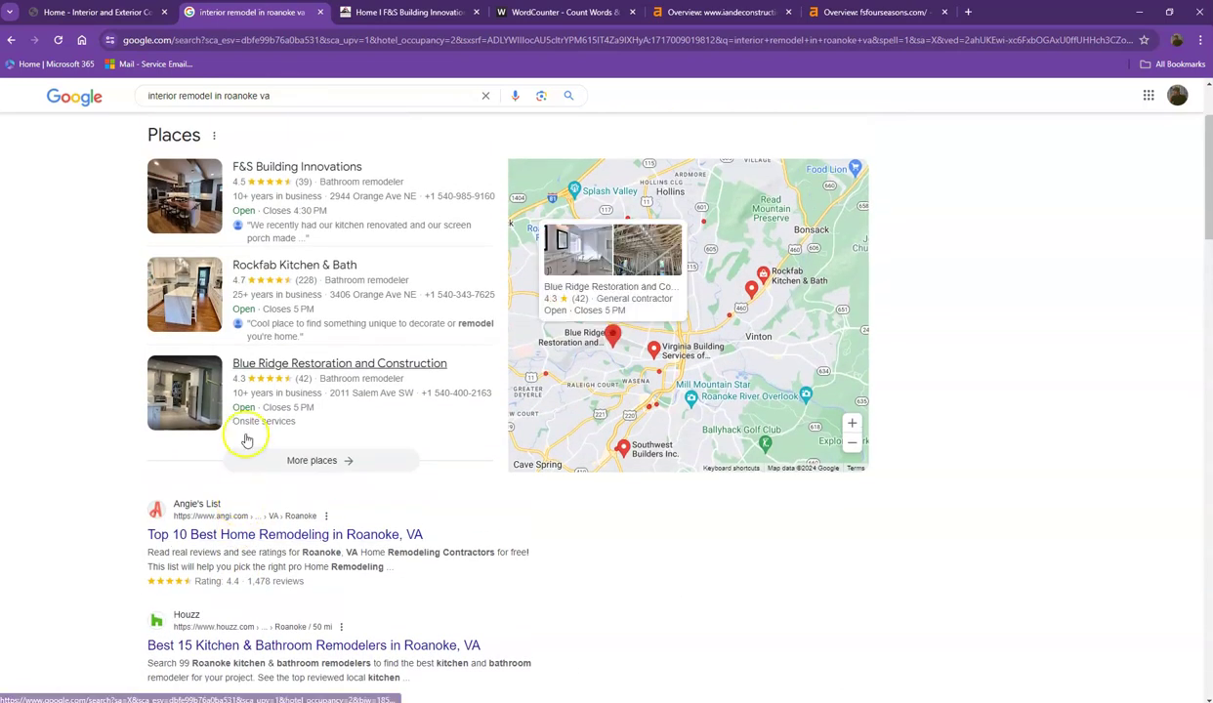
pyautogui.scroll(-3, 142, 446)
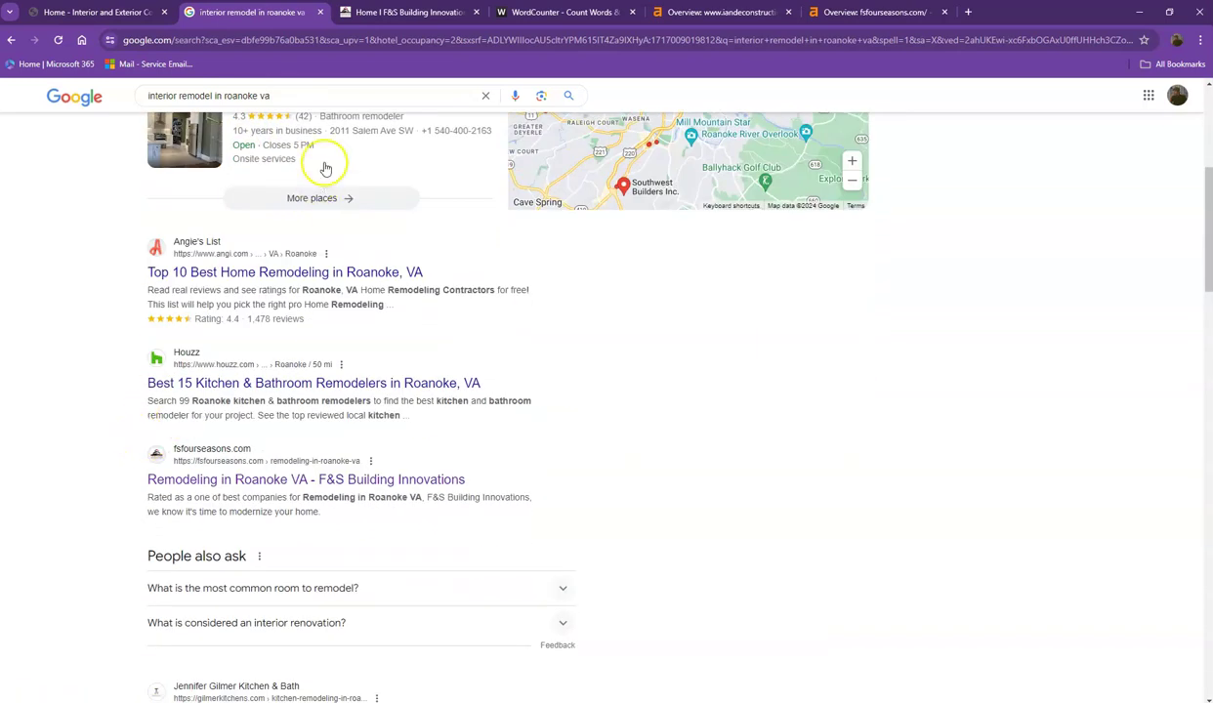
# Review the F&S Building Innovations home page from the hero banner through services and projects to the consultation form and footer.
pyautogui.click(381, 15)
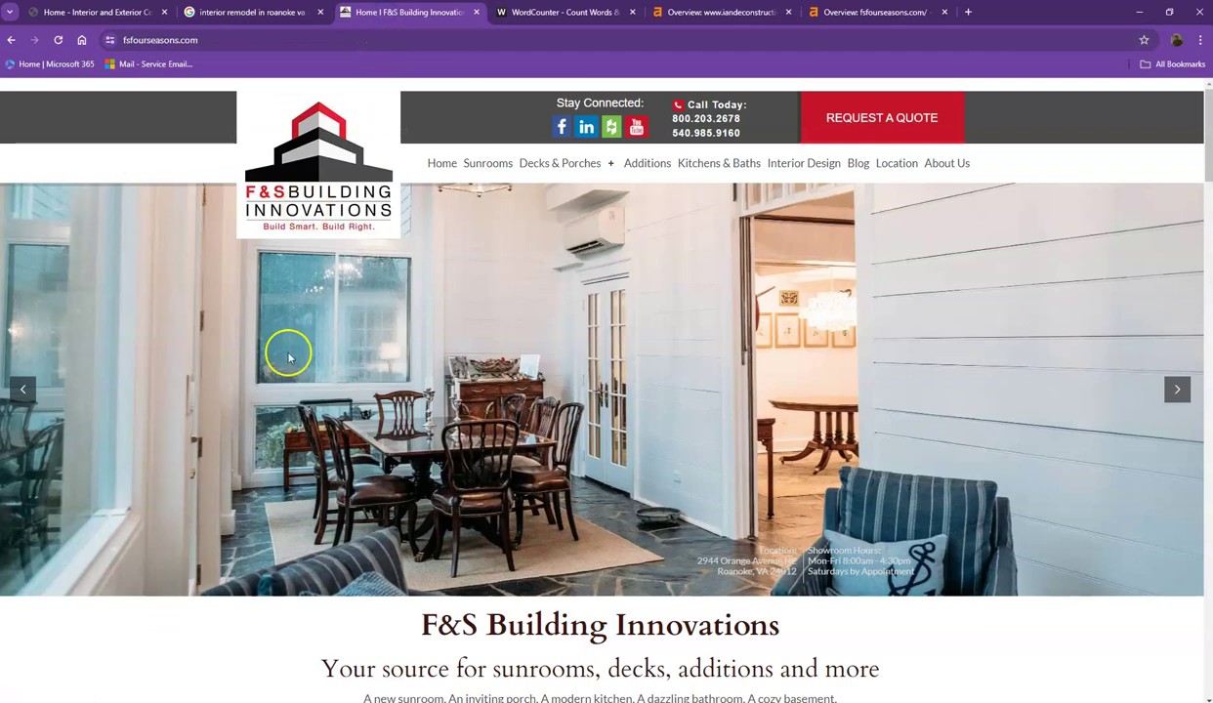
pyautogui.scroll(-7, 333, 236)
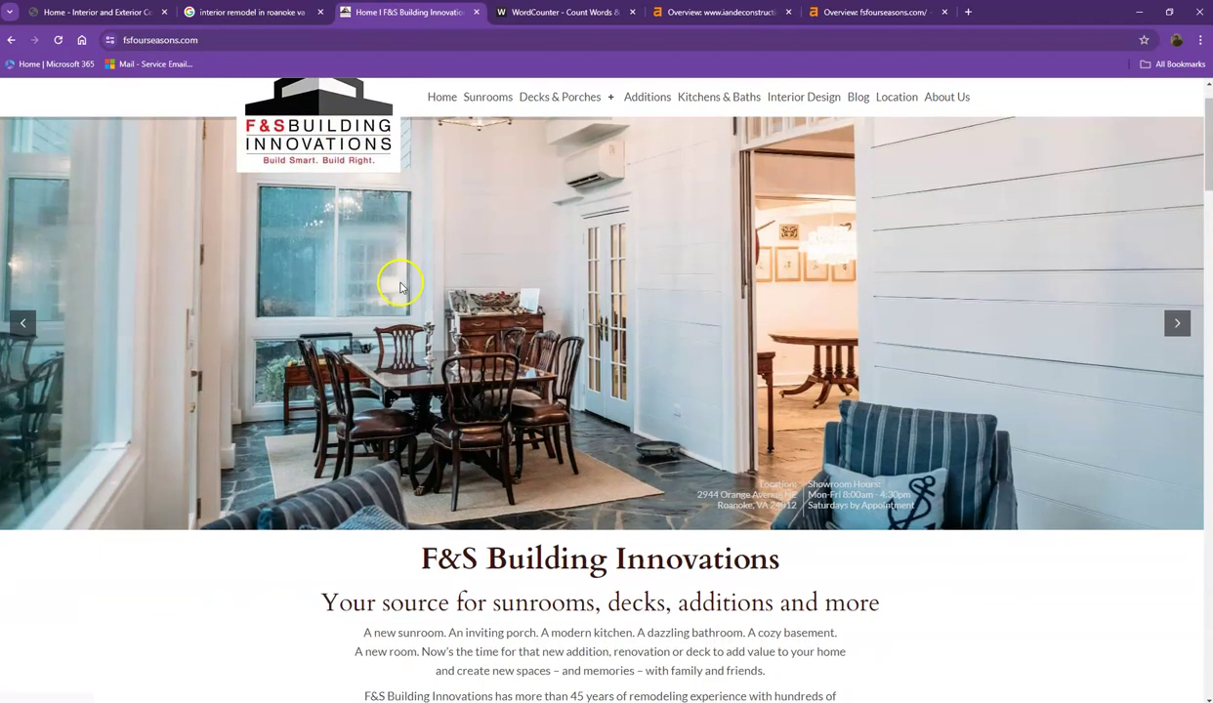
pyautogui.scroll(-1, 384, 268)
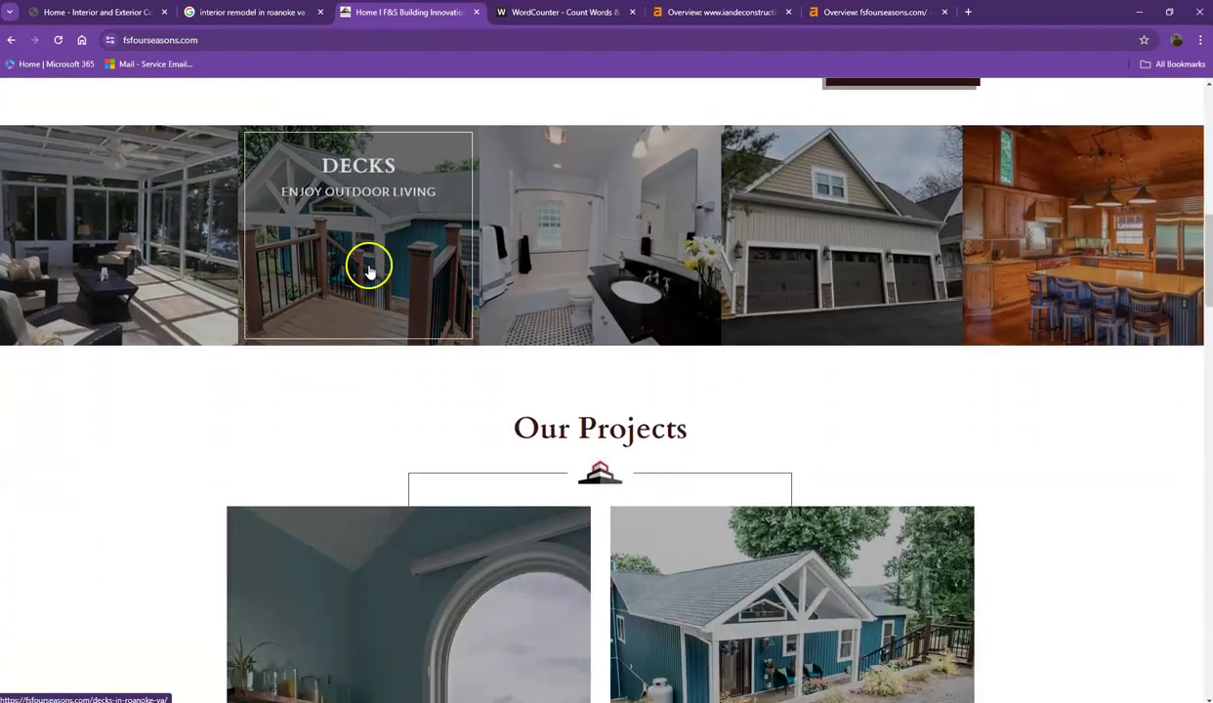
pyautogui.scroll(-2, 243, 338)
pyautogui.scroll(-10, 220, 307)
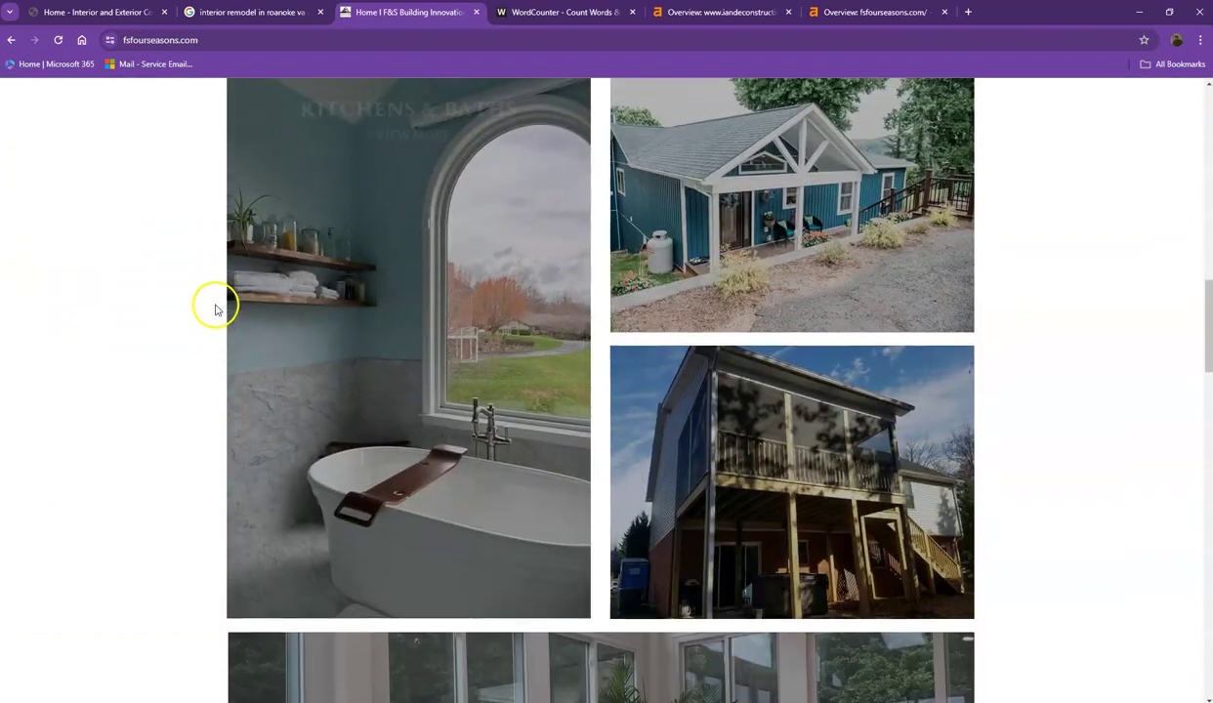
pyautogui.scroll(-13, 214, 308)
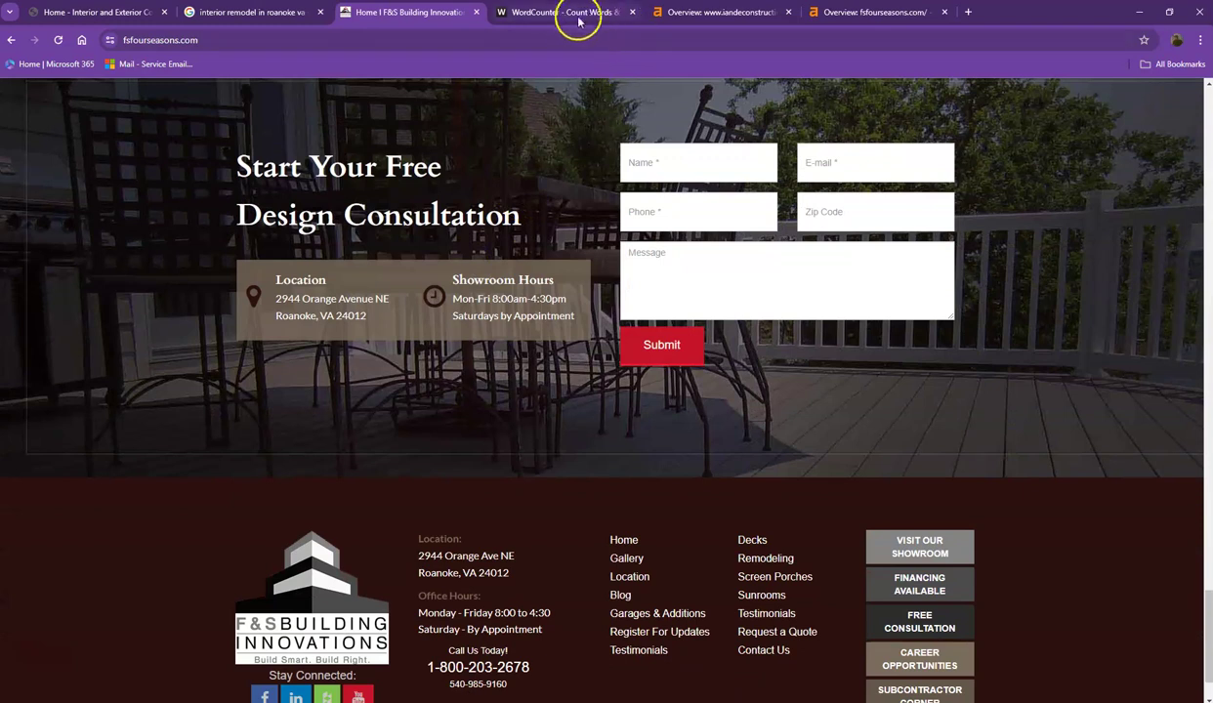
pyautogui.click(700, 12)
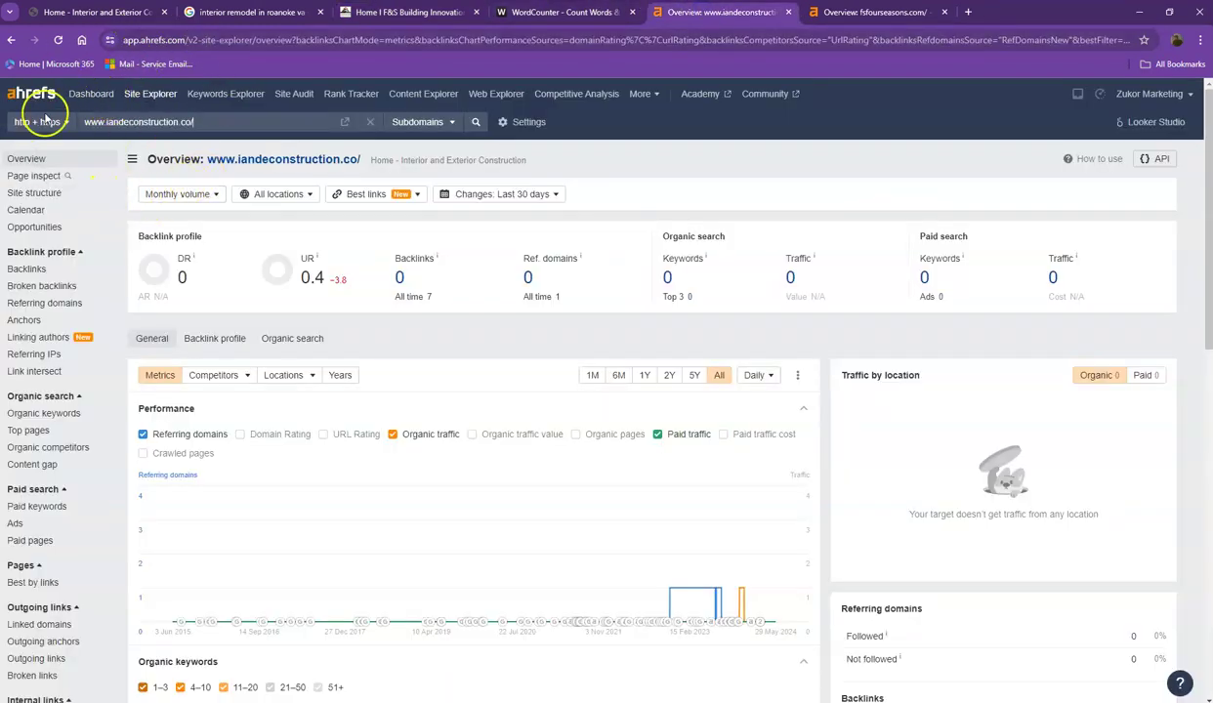
pyautogui.press('Return')
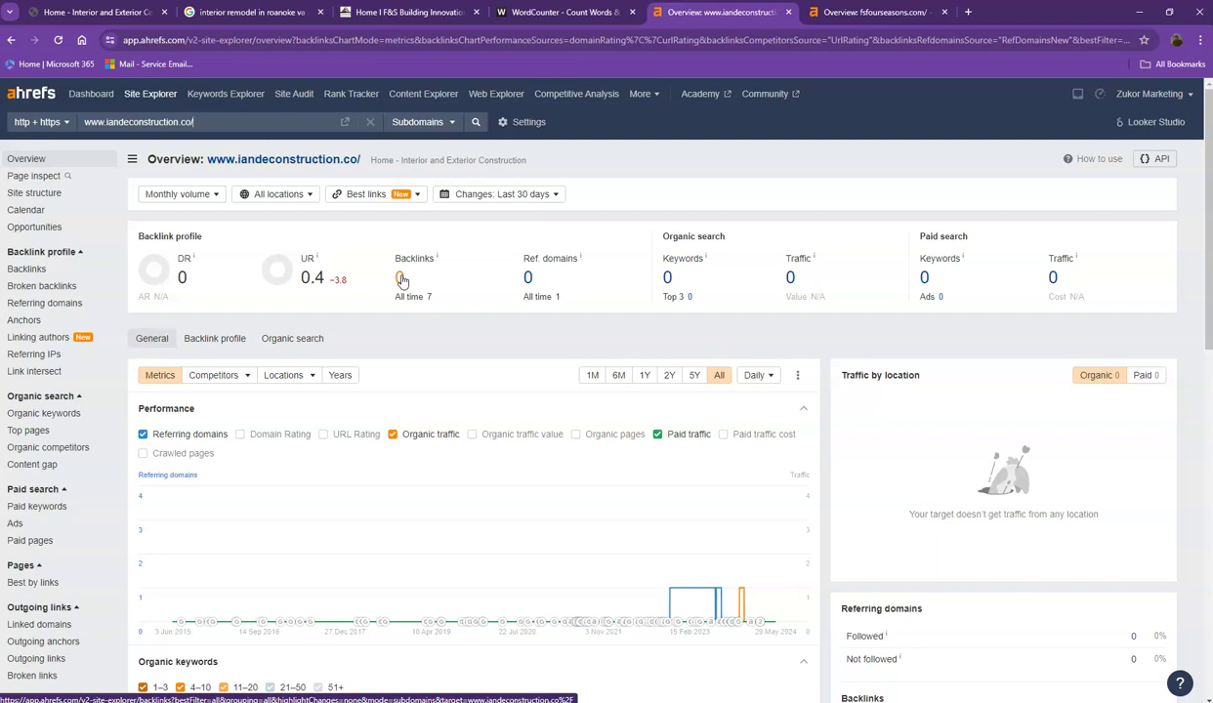
pyautogui.click(880, 17)
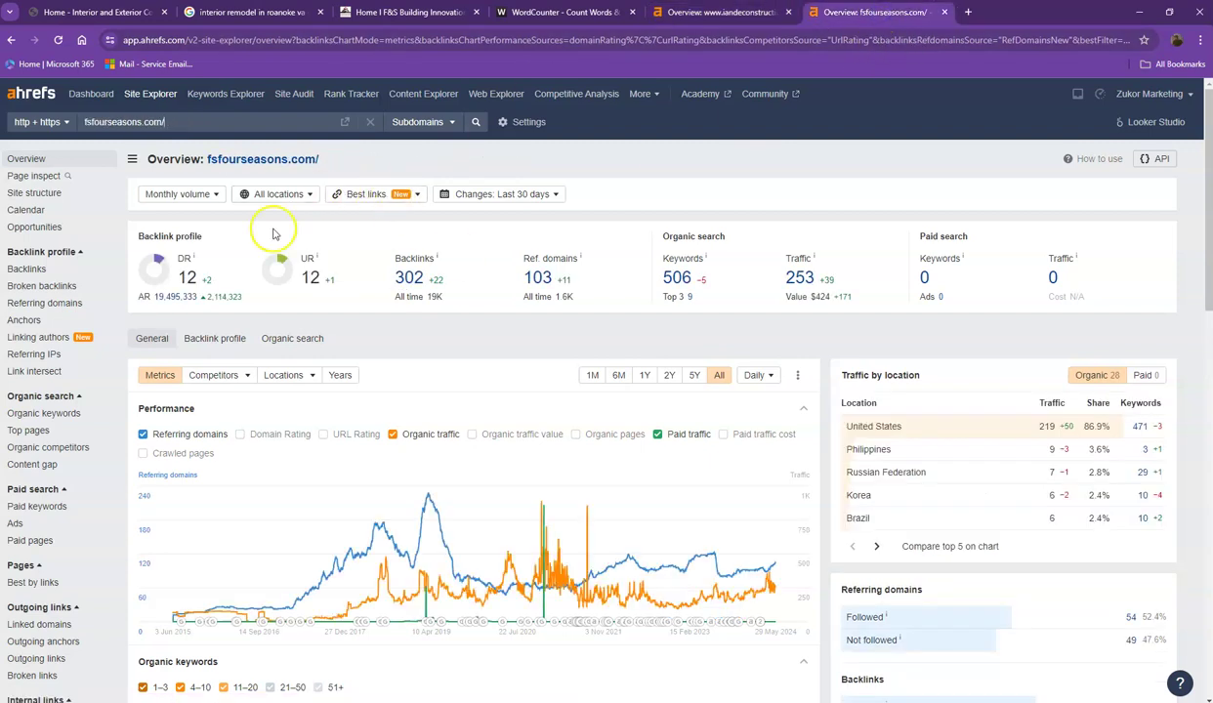
pyautogui.click(720, 16)
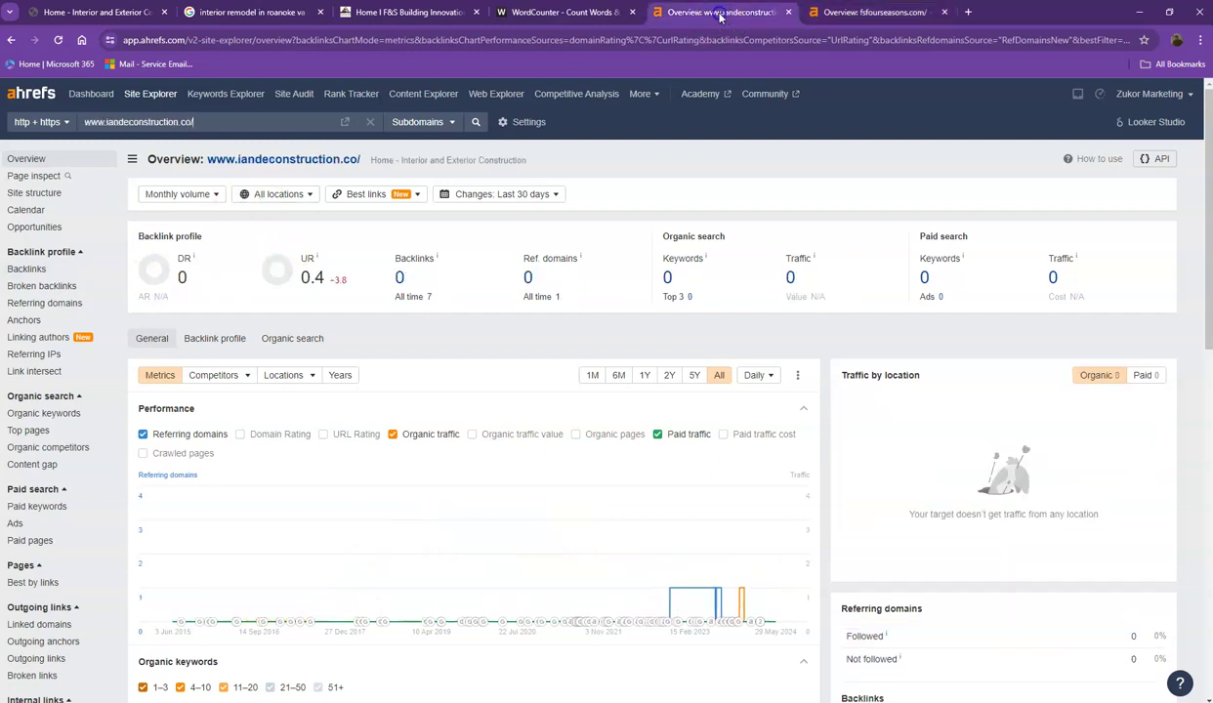
pyautogui.click(828, 13)
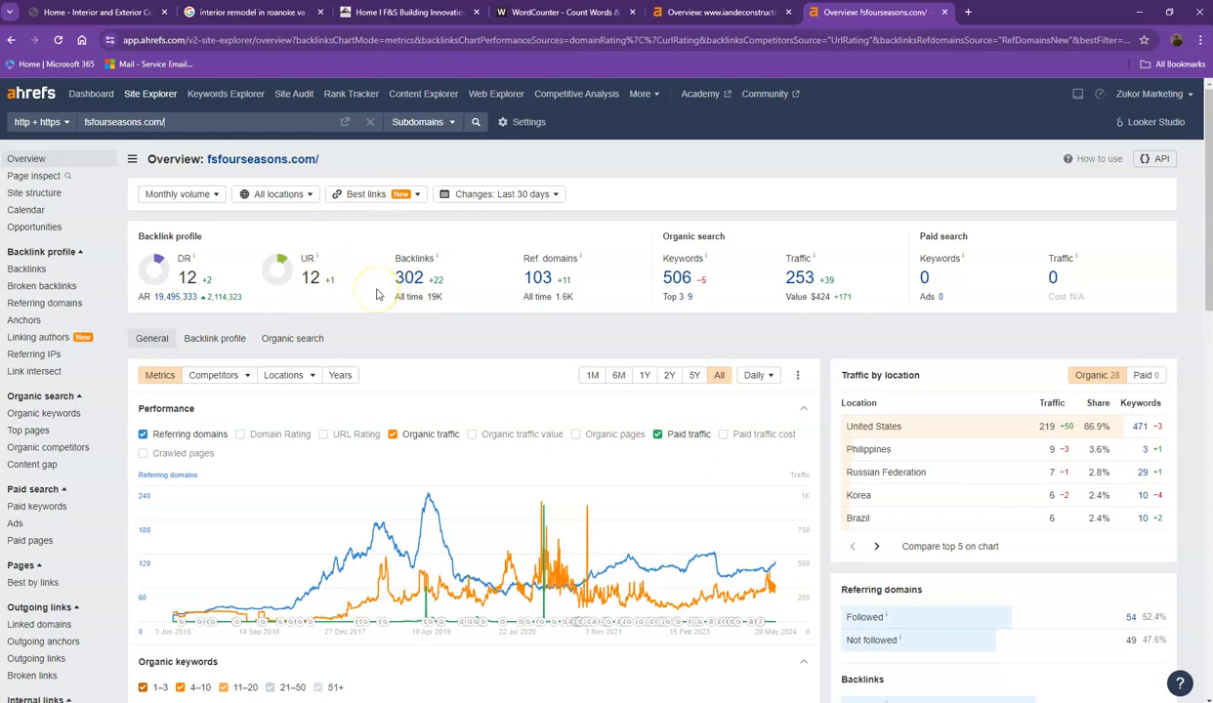
pyautogui.click(700, 14)
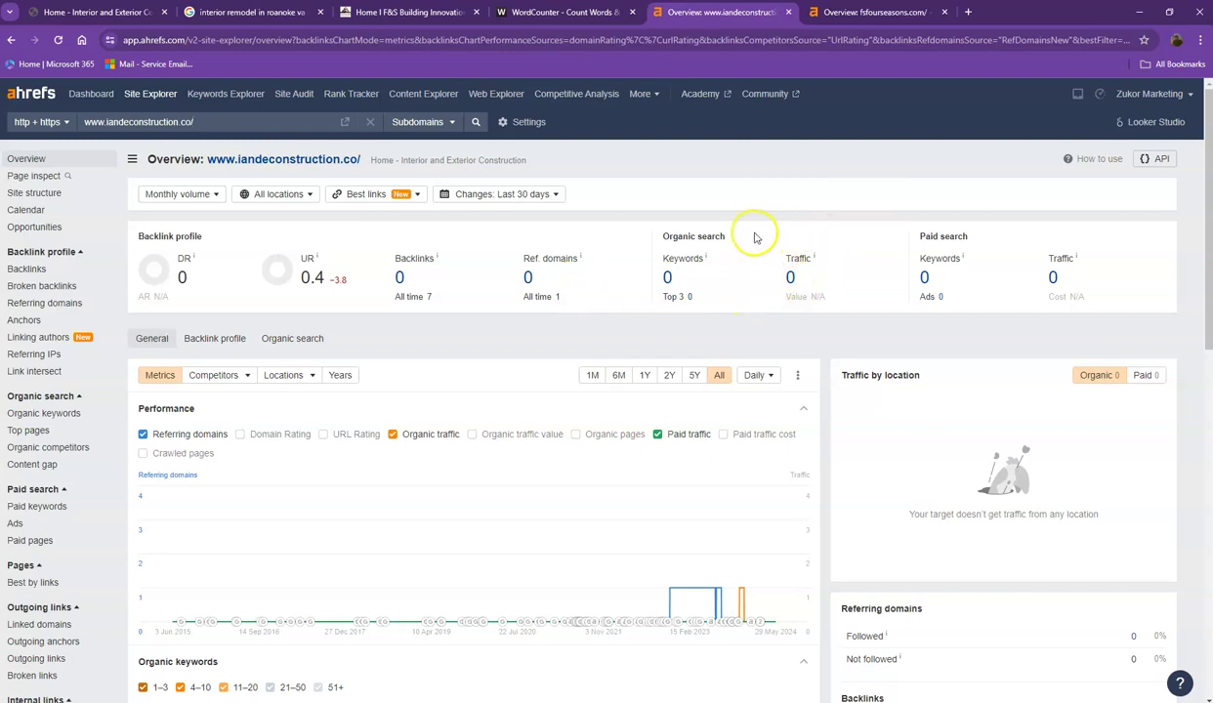
# Open the referring domains and organic keywords reports for fsfourseasons.com in separate new tabs from its Ahrefs overview.
pyautogui.click(837, 14)
pyautogui.rightClick(539, 277)
pyautogui.click(566, 293)
pyautogui.rightClick(676, 277)
pyautogui.click(692, 295)
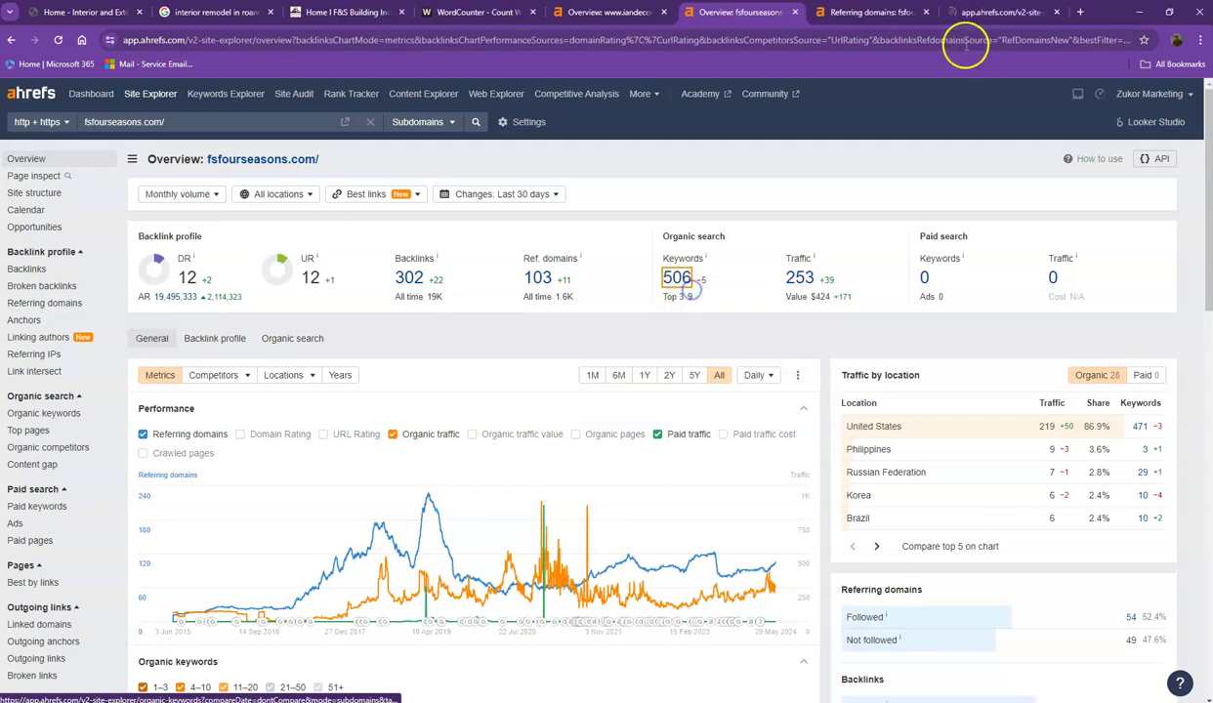
pyautogui.click(851, 11)
pyautogui.click(987, 14)
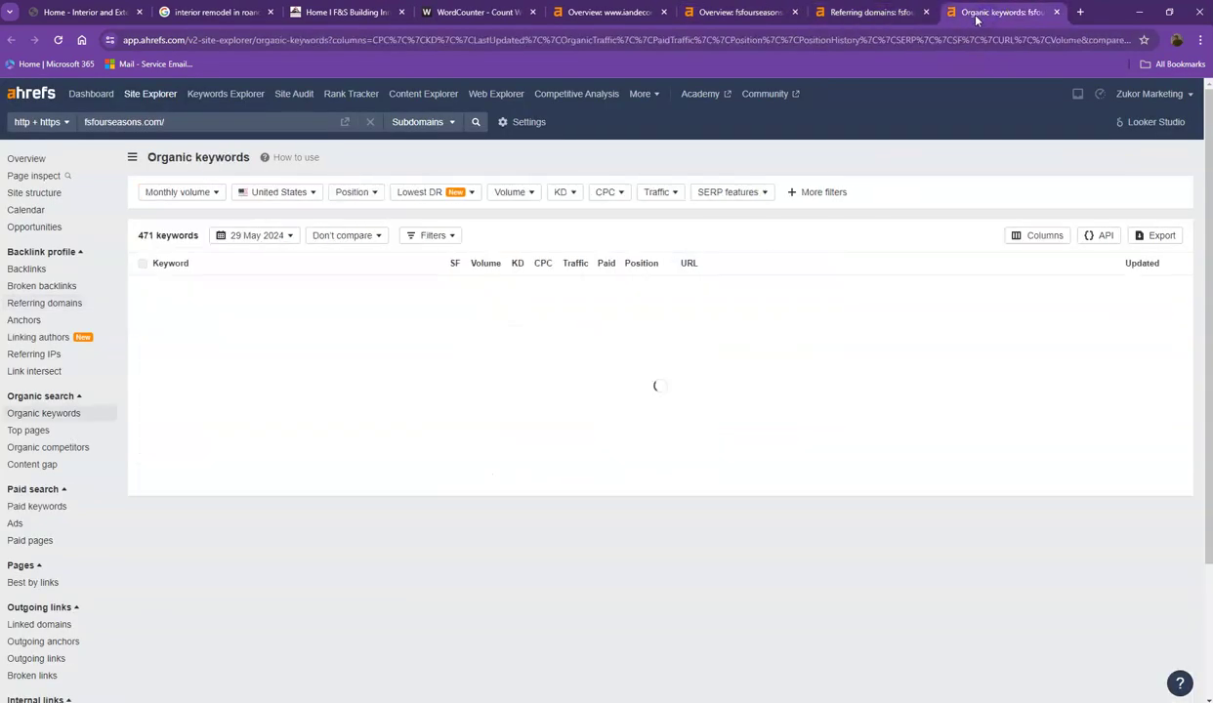
# Examine the first page of the fsfourseasons.com referring domains report down to its end.
pyautogui.click(871, 13)
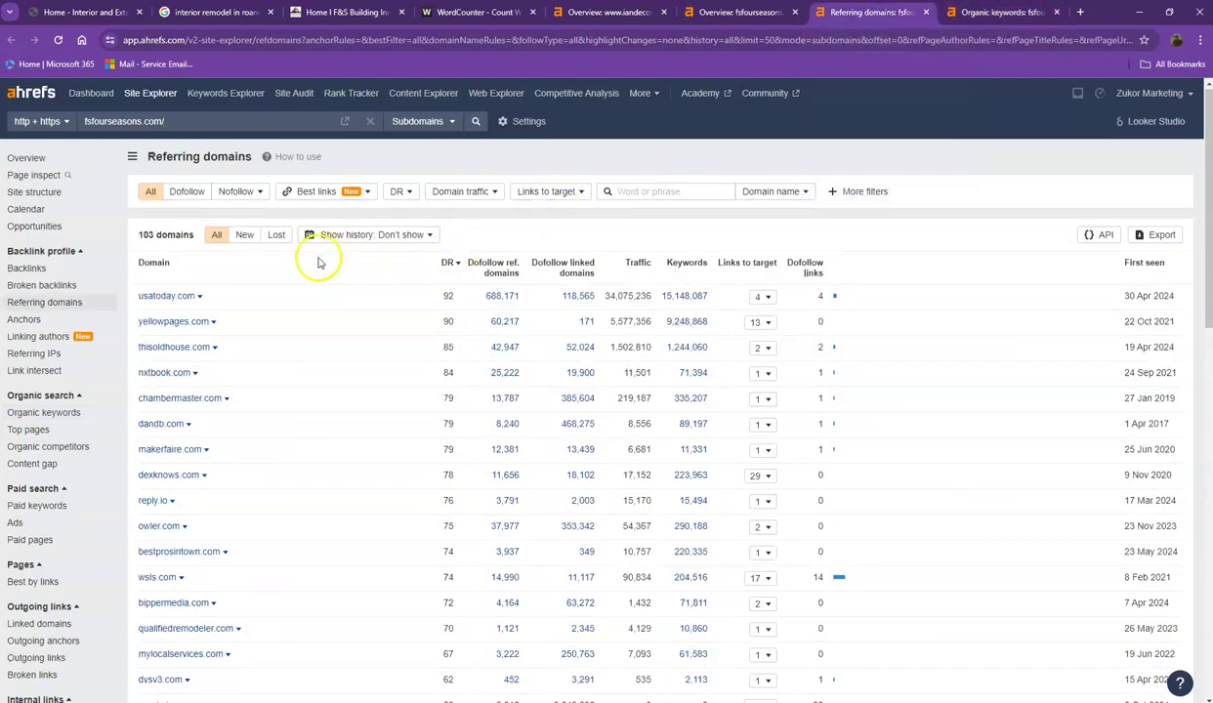
pyautogui.scroll(-3, 310, 266)
pyautogui.scroll(-10, 308, 283)
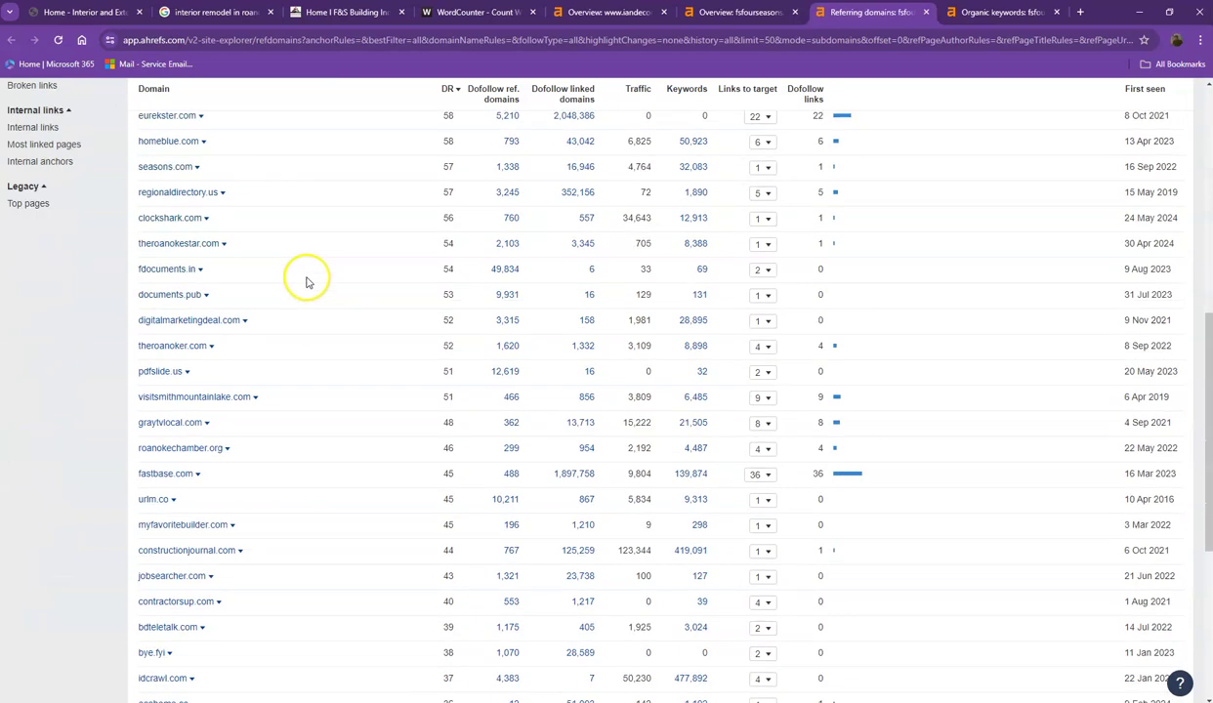
pyautogui.scroll(-2, 304, 299)
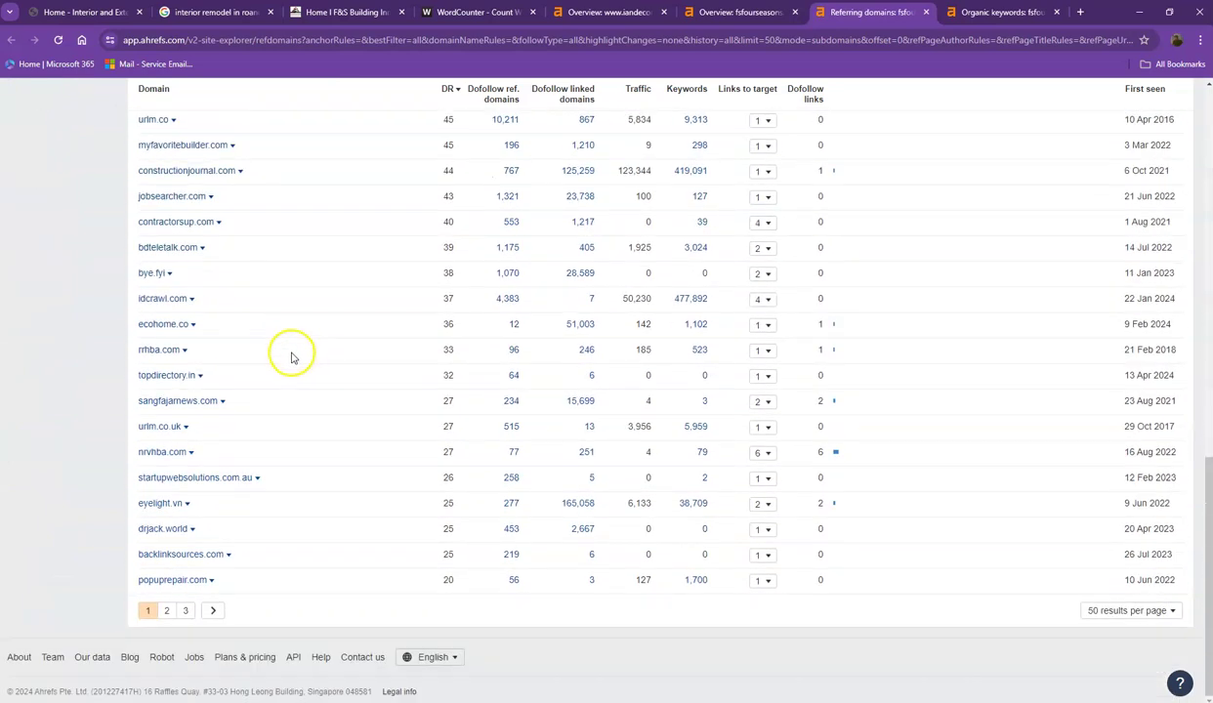
pyautogui.scroll(1, 275, 427)
pyautogui.scroll(-1, 274, 426)
# Look through the second and third pages of the fsfourseasons.com referring domains.
pyautogui.click(172, 613)
pyautogui.scroll(-5, 171, 587)
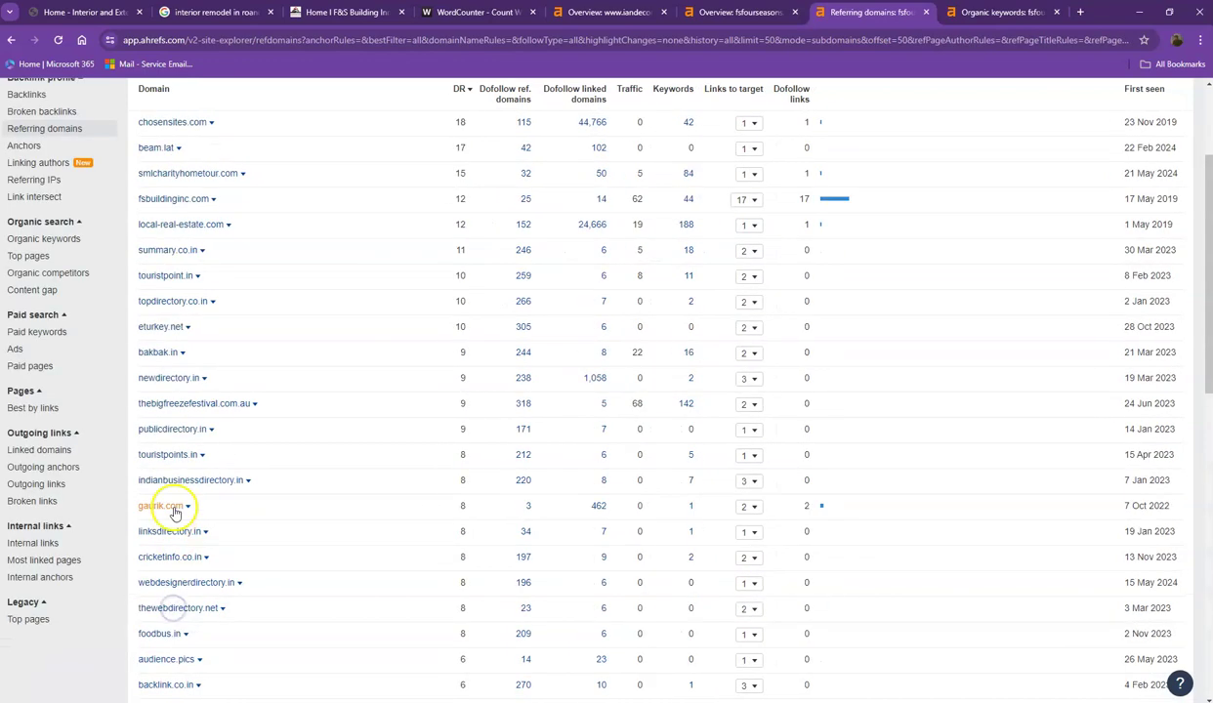
pyautogui.scroll(-9, 229, 547)
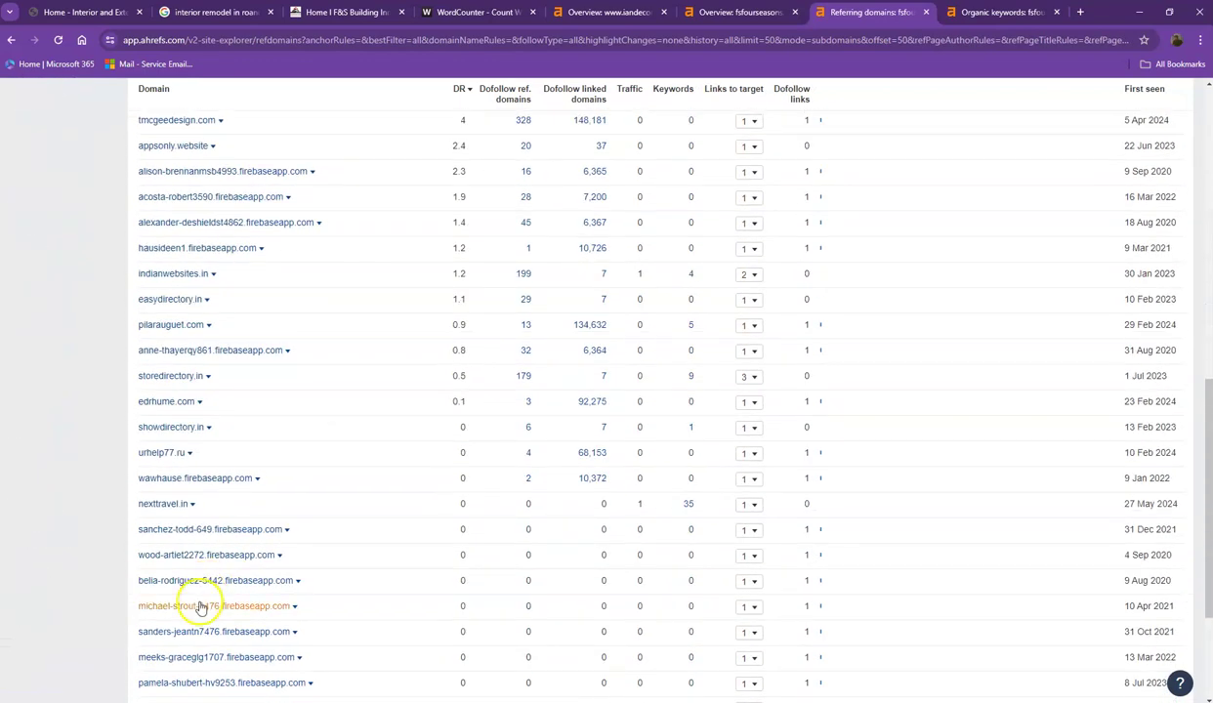
pyautogui.click(218, 611)
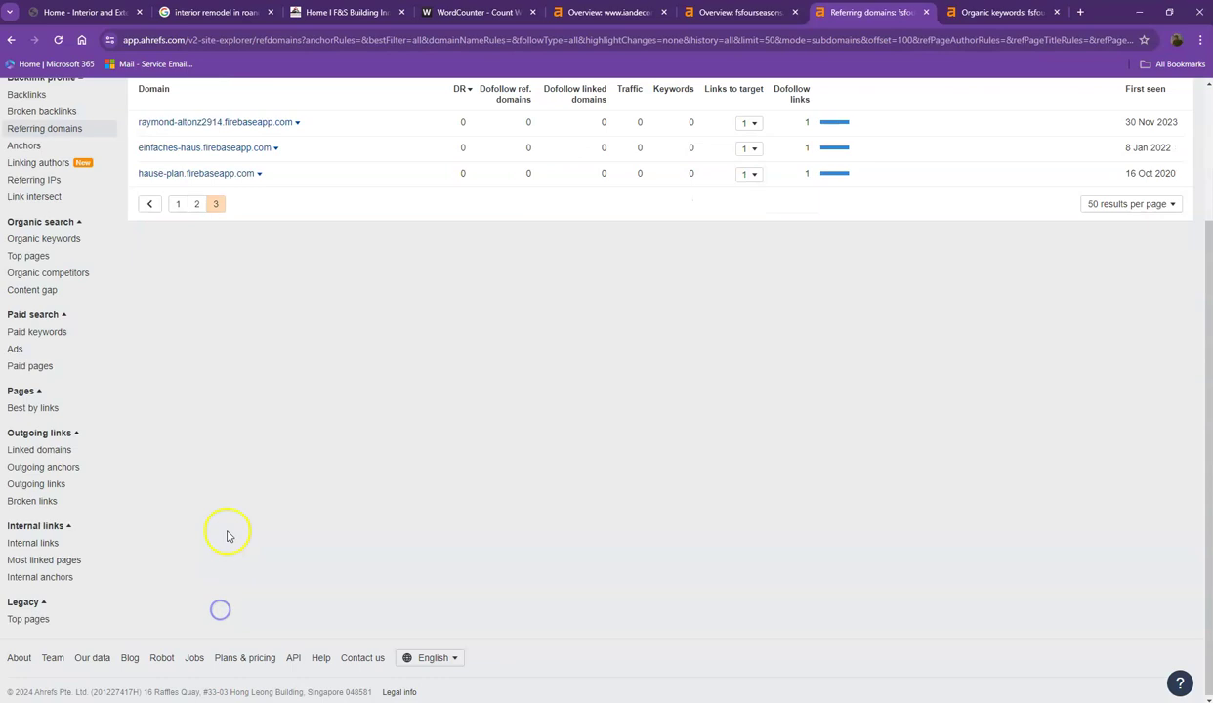
# Review the fsfourseasons.com organic keywords report from page 1 through page 2 and open page 3.
pyautogui.click(974, 14)
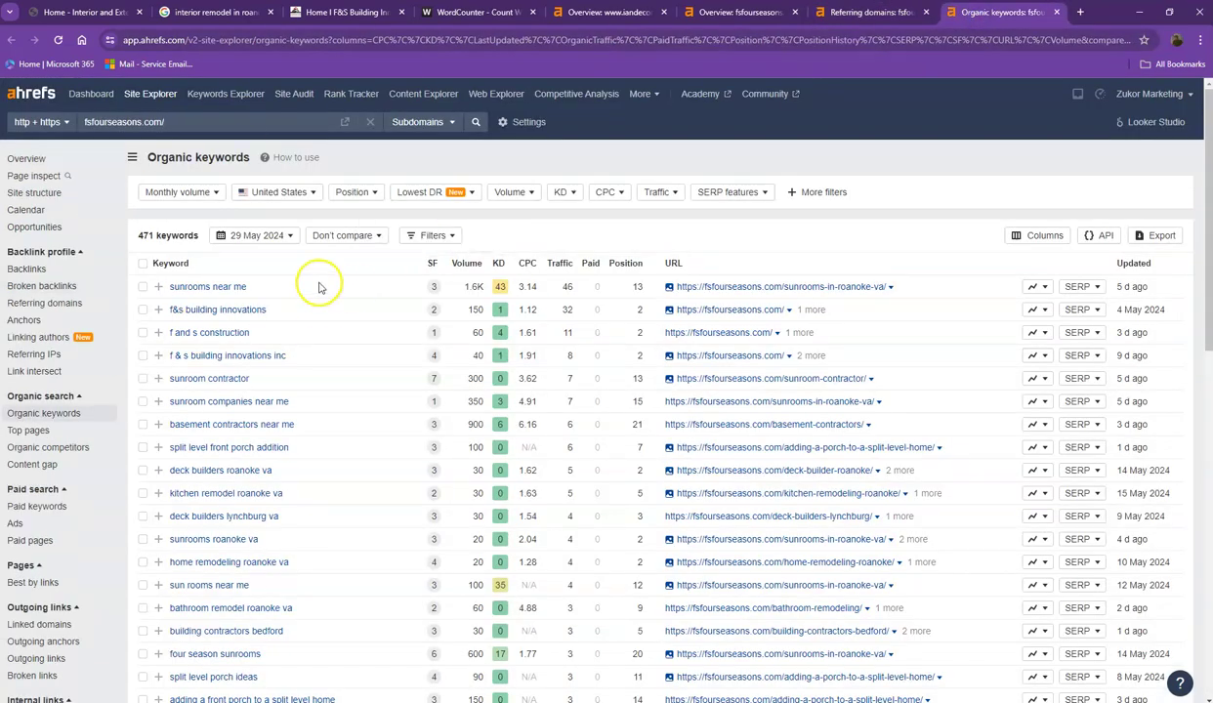
pyautogui.scroll(-3, 303, 305)
pyautogui.scroll(-5, 303, 305)
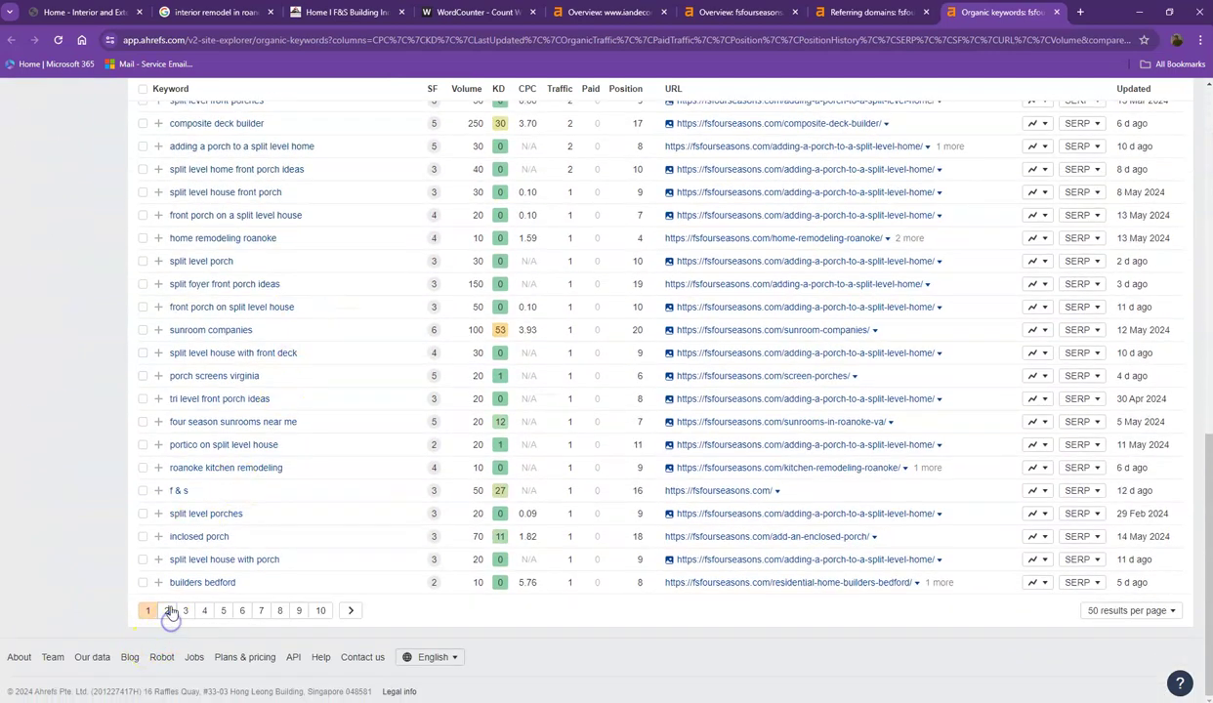
pyautogui.click(170, 611)
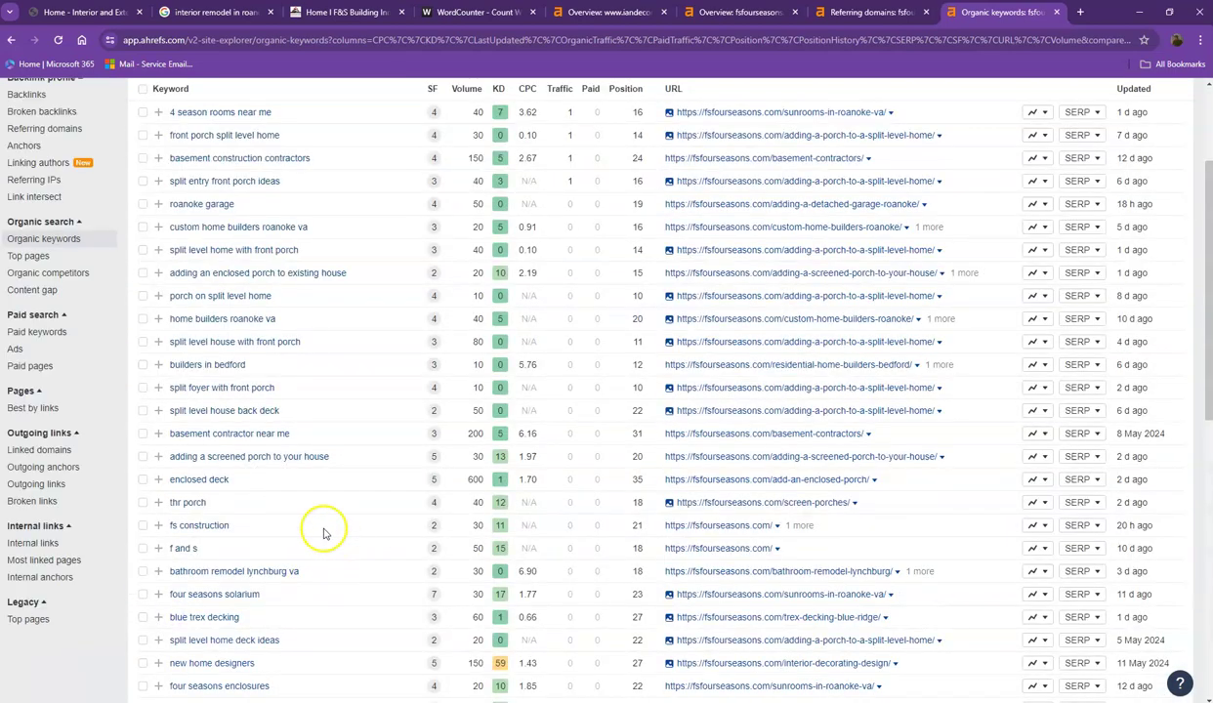
pyautogui.scroll(-5, 323, 531)
pyautogui.scroll(-2, 316, 529)
pyautogui.click(218, 610)
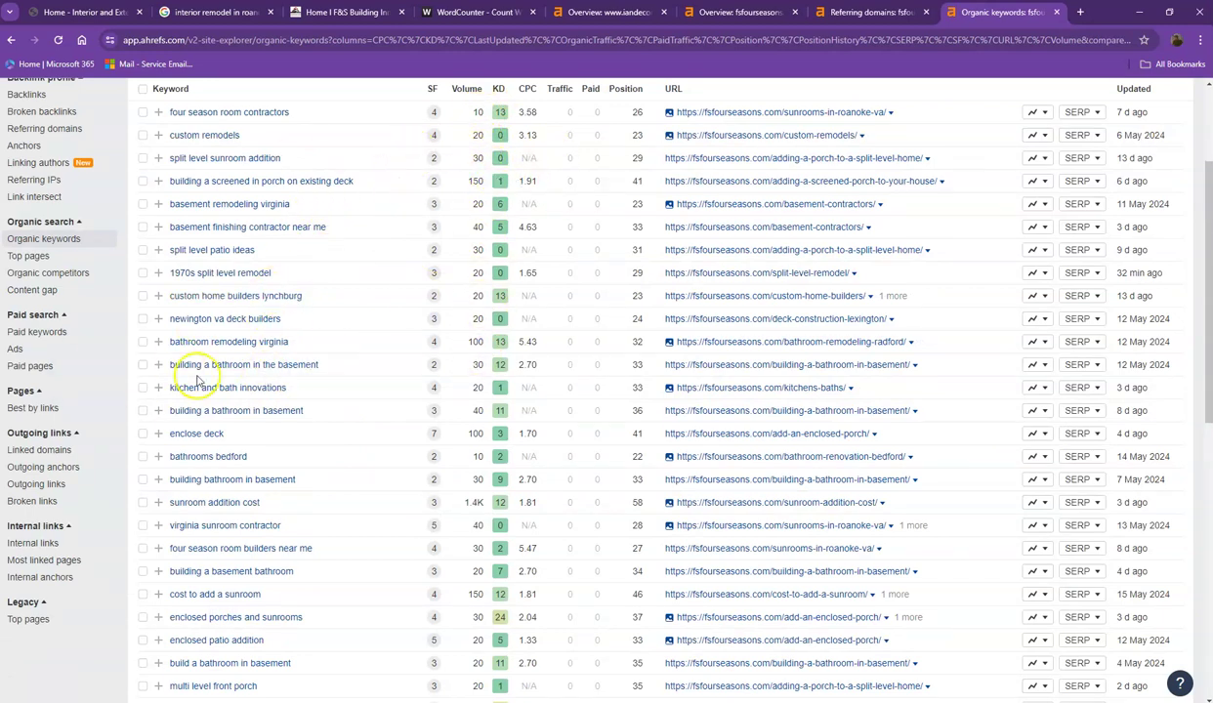
# Review pages 3 through 5 of the fsfourseasons.com organic keywords, and close the organic keywords and referring domains reports.
pyautogui.scroll(-5, 185, 474)
pyautogui.scroll(-2, 191, 476)
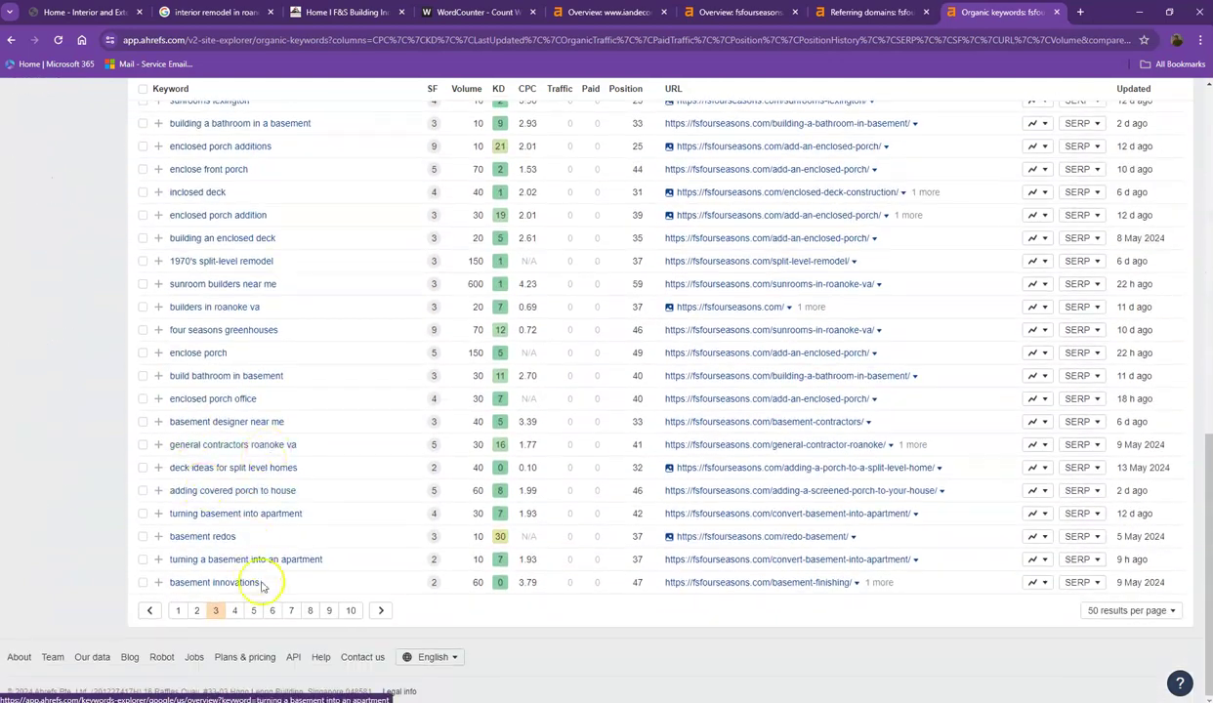
pyautogui.click(235, 612)
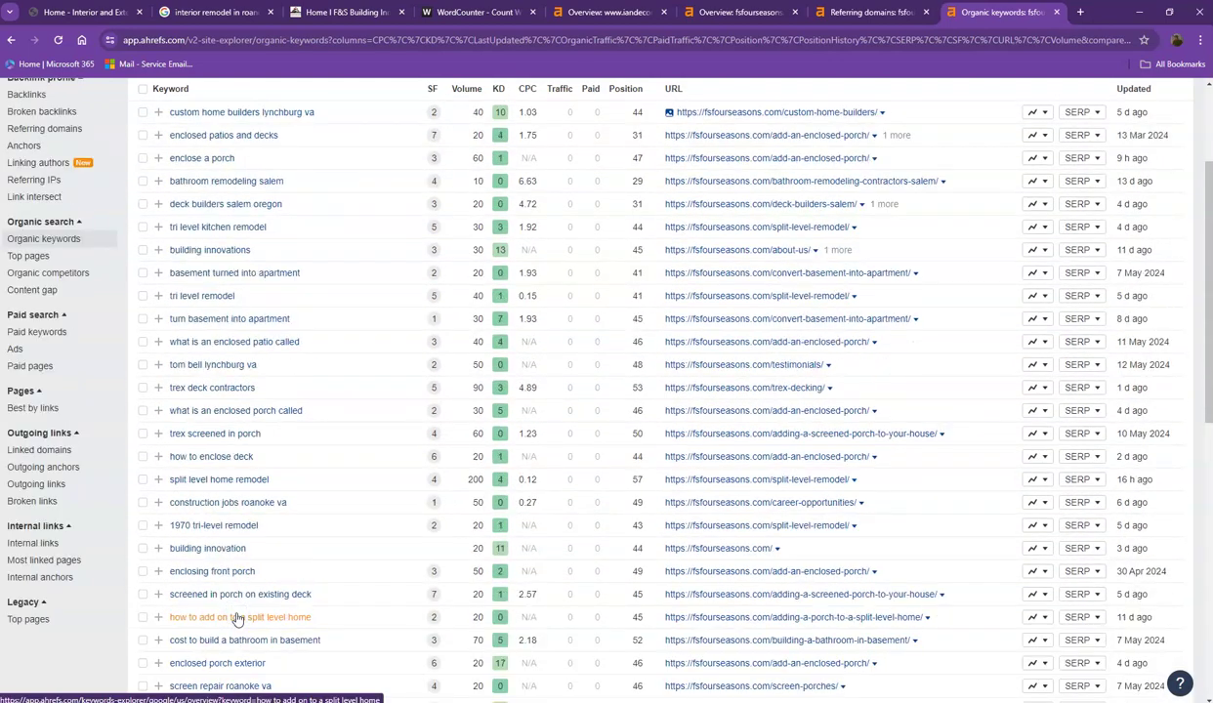
pyautogui.scroll(-6, 239, 618)
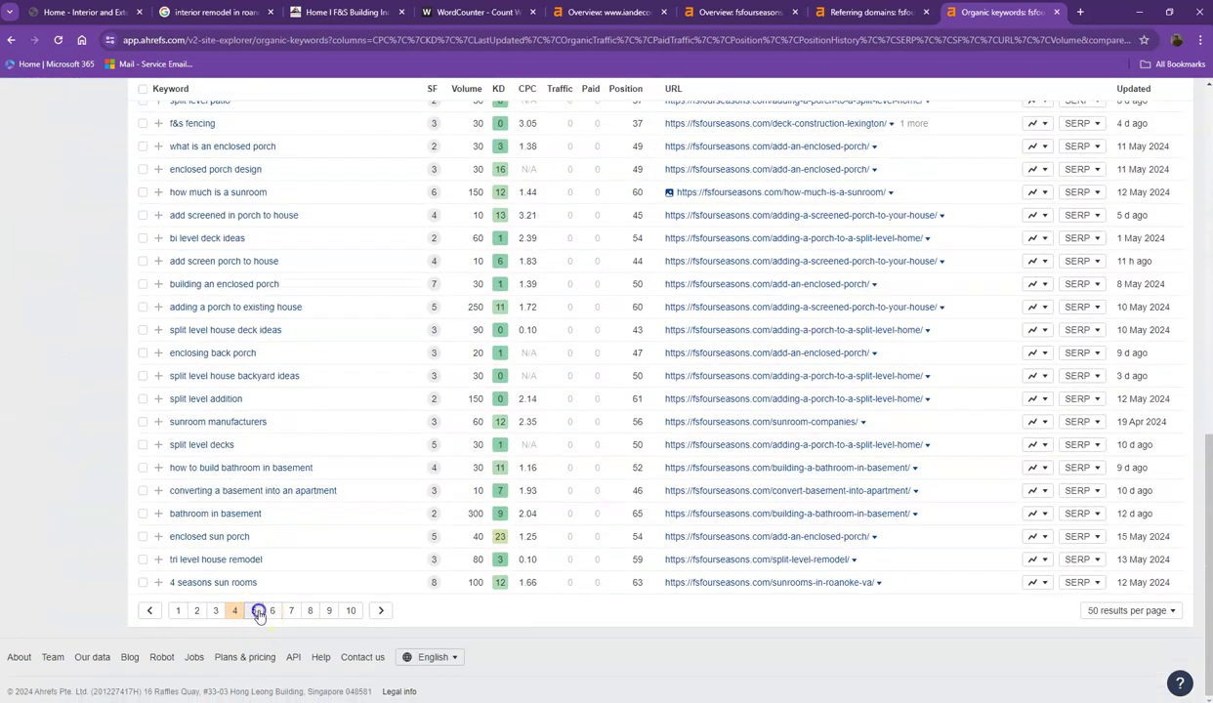
pyautogui.click(258, 611)
pyautogui.scroll(-7, 398, 445)
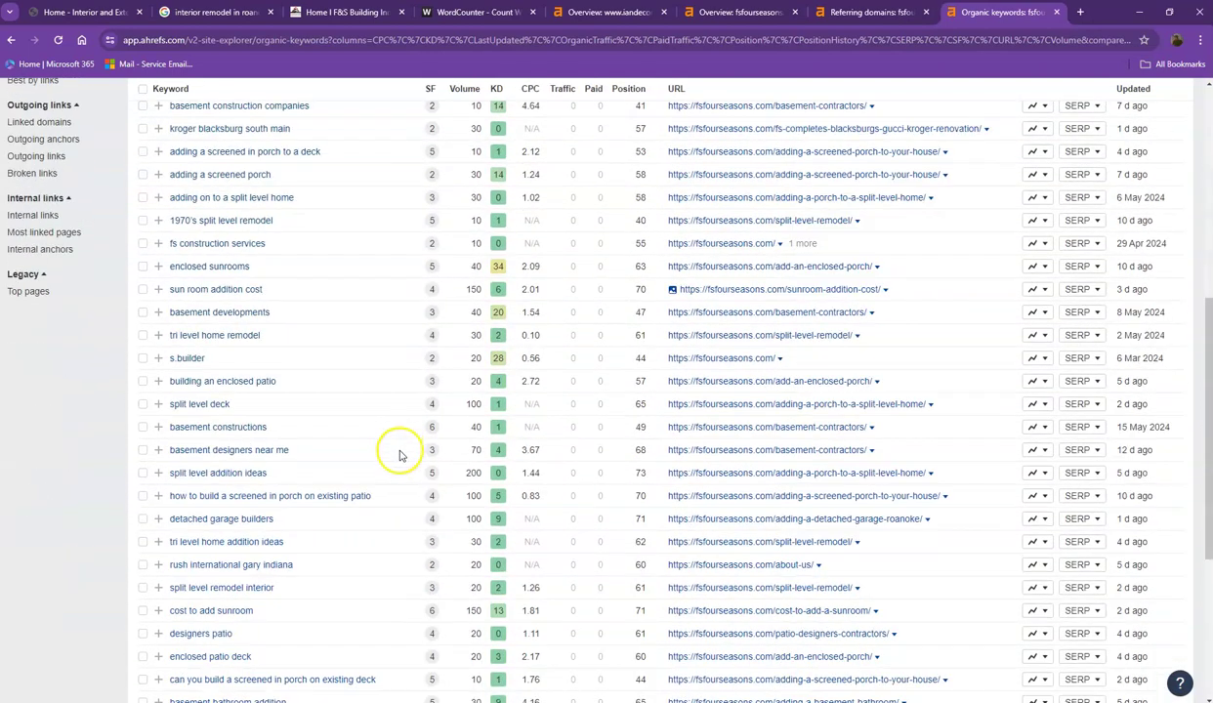
pyautogui.click(928, 12)
pyautogui.click(928, 12)
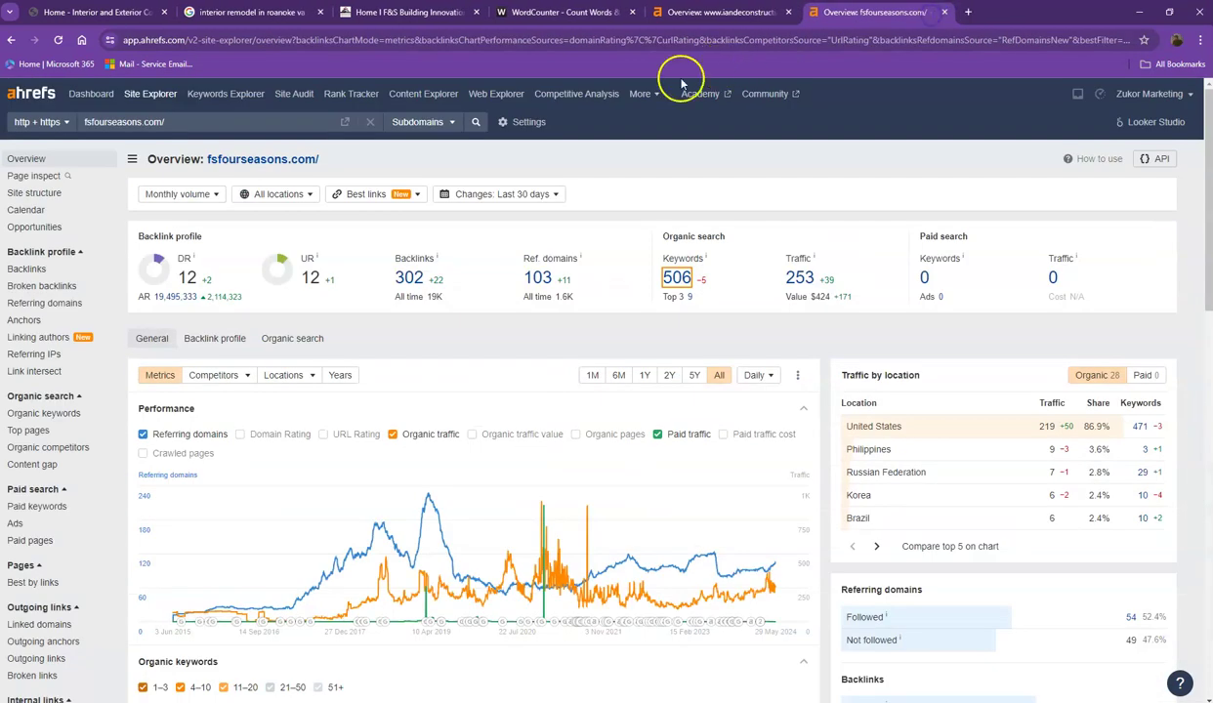
# Check the file name of the Interior Construction image on the iandeconstruction.co homepage without saving the image.
pyautogui.click(95, 12)
pyautogui.scroll(-7, 228, 281)
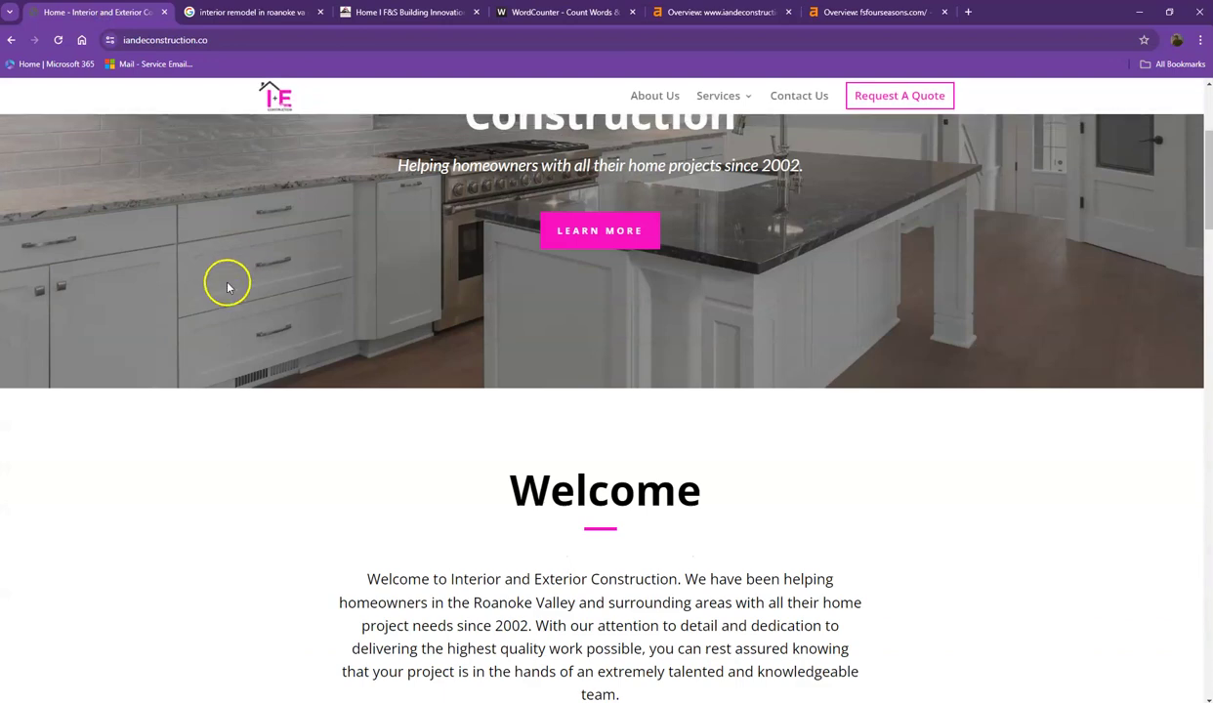
pyautogui.scroll(-2, 230, 322)
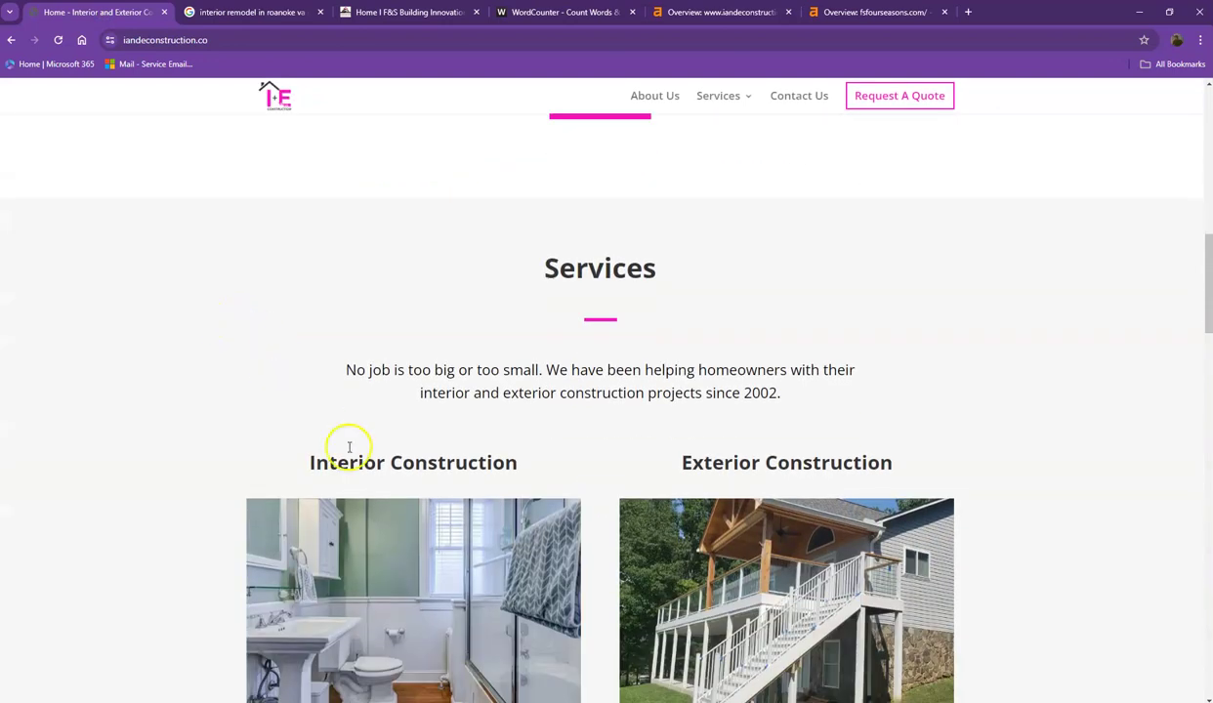
pyautogui.scroll(-3, 349, 448)
pyautogui.rightClick(347, 341)
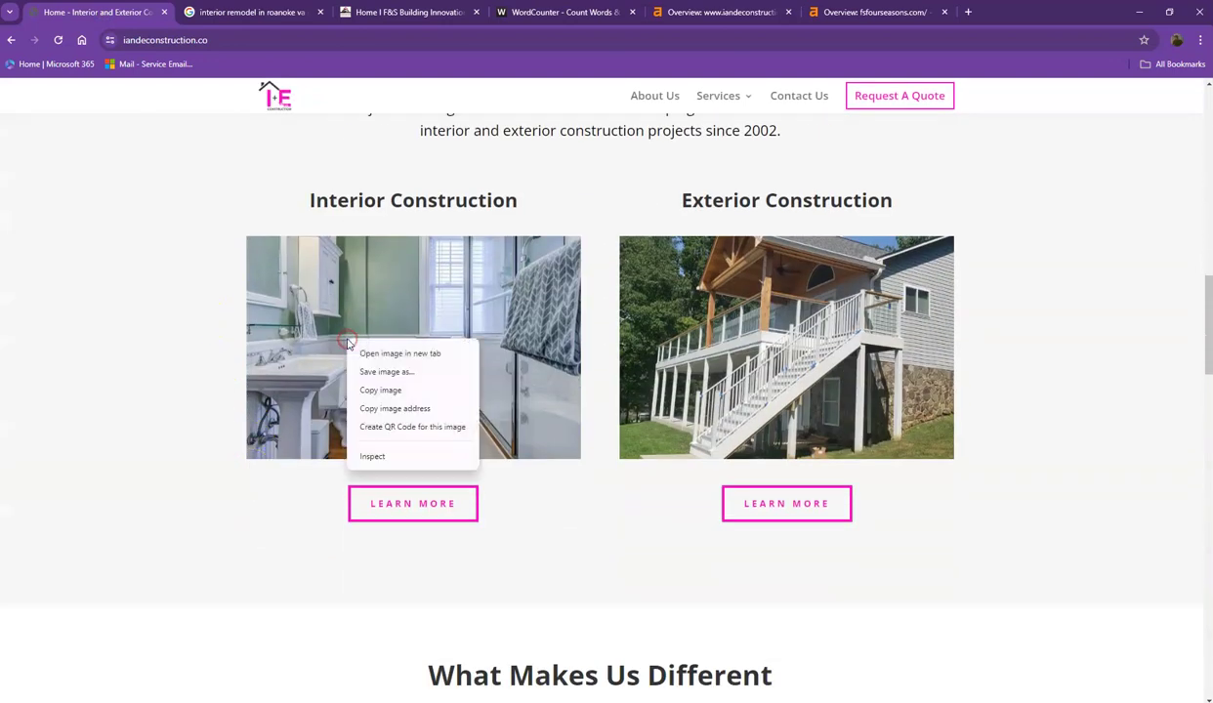
pyautogui.click(388, 372)
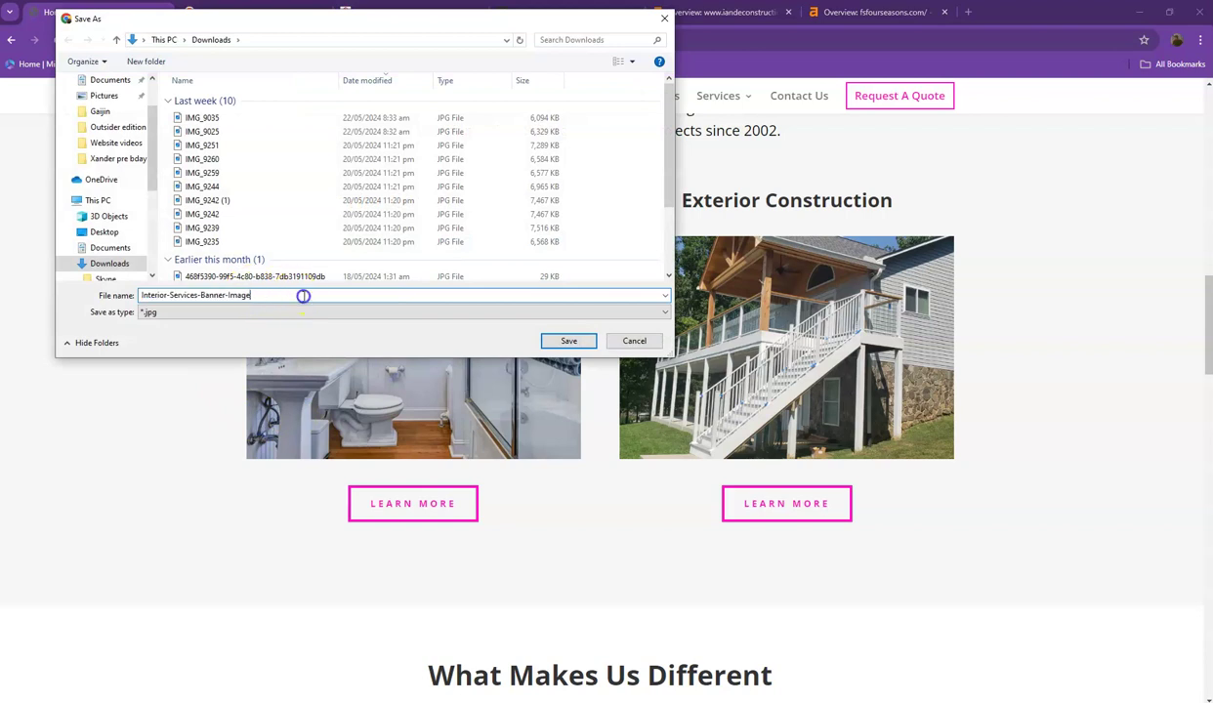
pyautogui.click(634, 340)
# Check the file name of the Exterior Construction image in the homepage's Services section without saving it.
pyautogui.rightClick(736, 310)
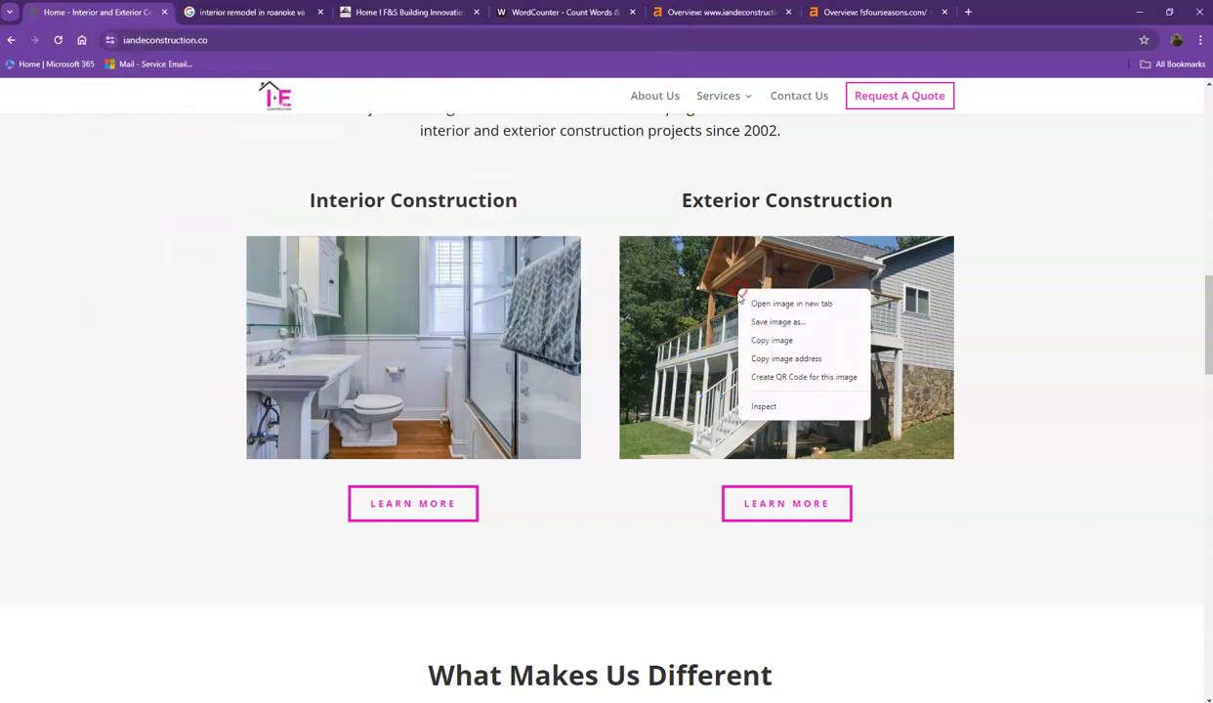
pyautogui.click(780, 322)
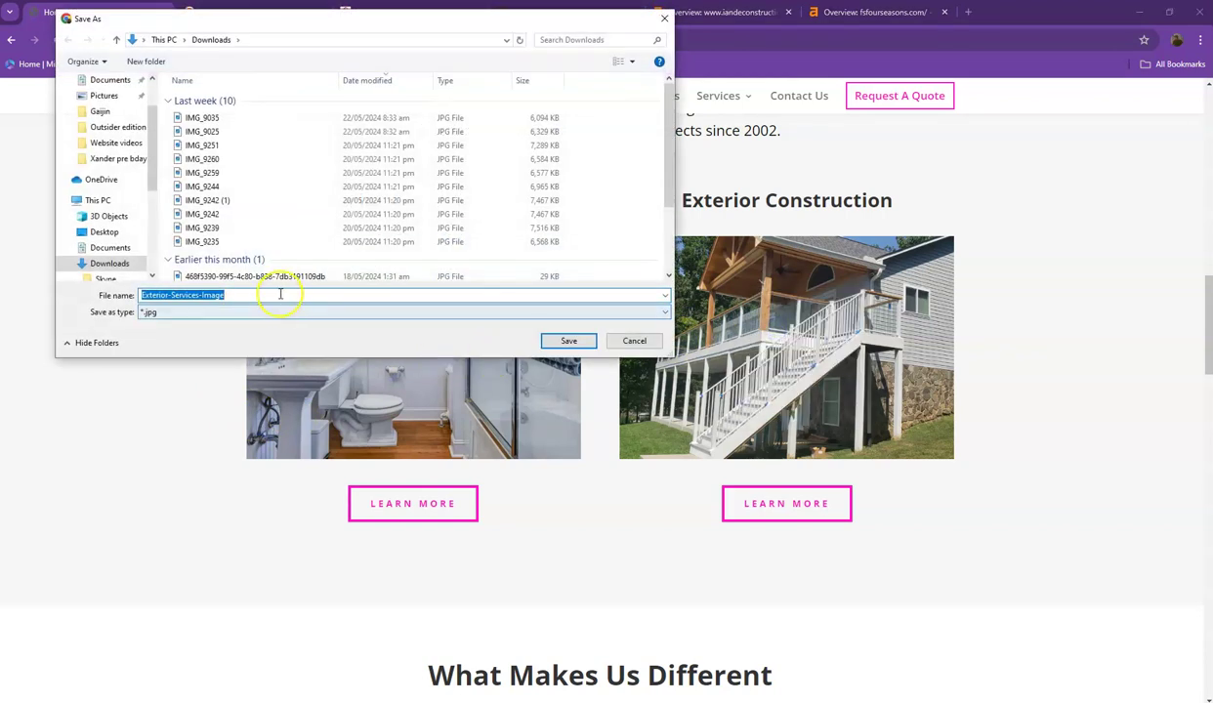
pyautogui.click(275, 297)
pyautogui.click(630, 341)
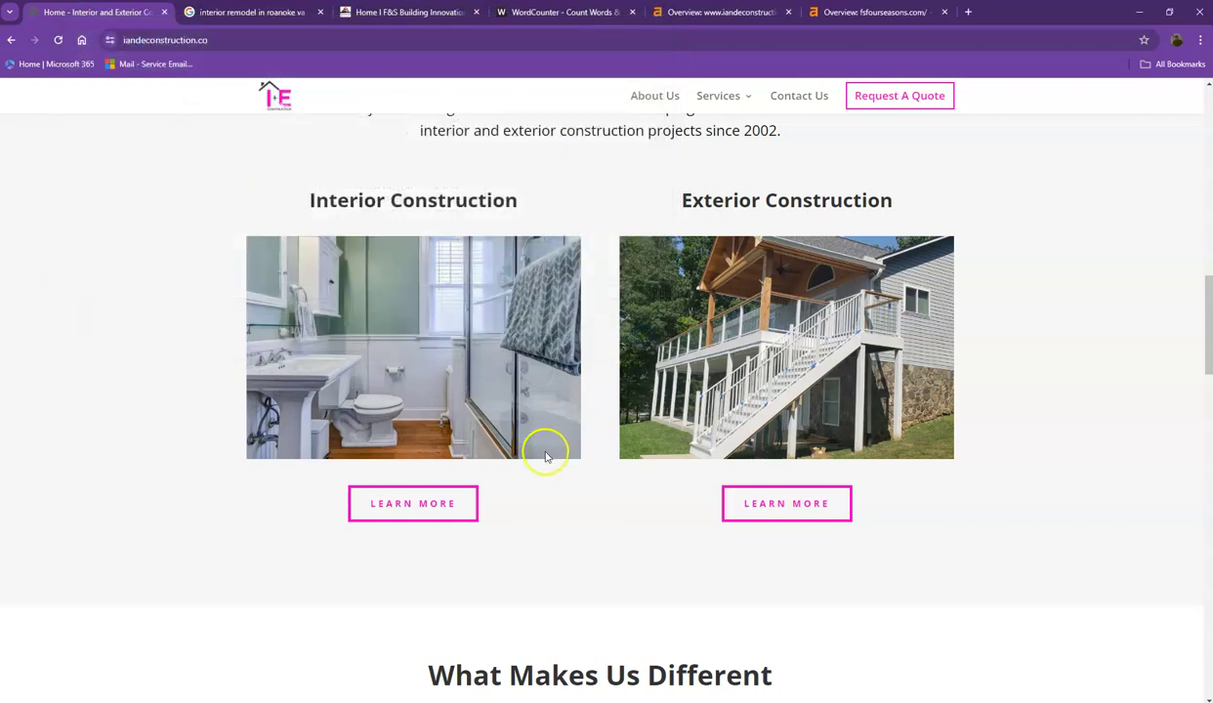
# Skim the iandeconstruction.co homepage down to the Client Testimonials and return to the Services section.
pyautogui.scroll(-4, 536, 455)
pyautogui.scroll(-7, 534, 445)
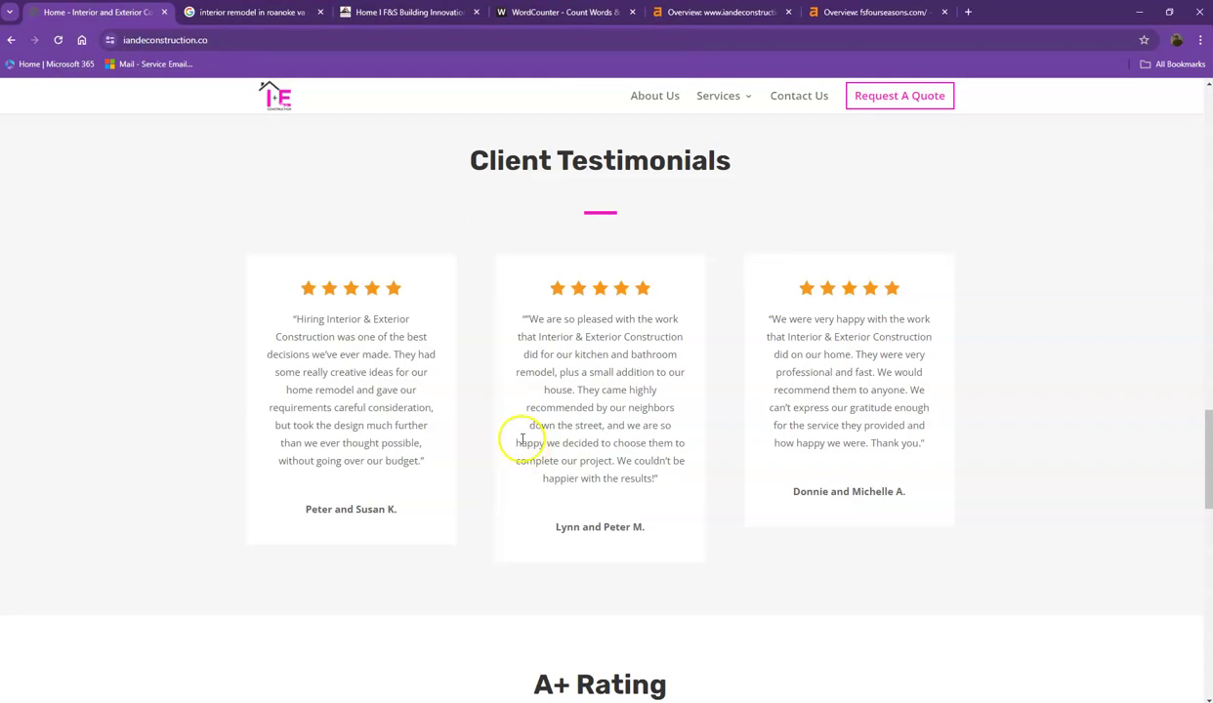
pyautogui.scroll(8, 501, 448)
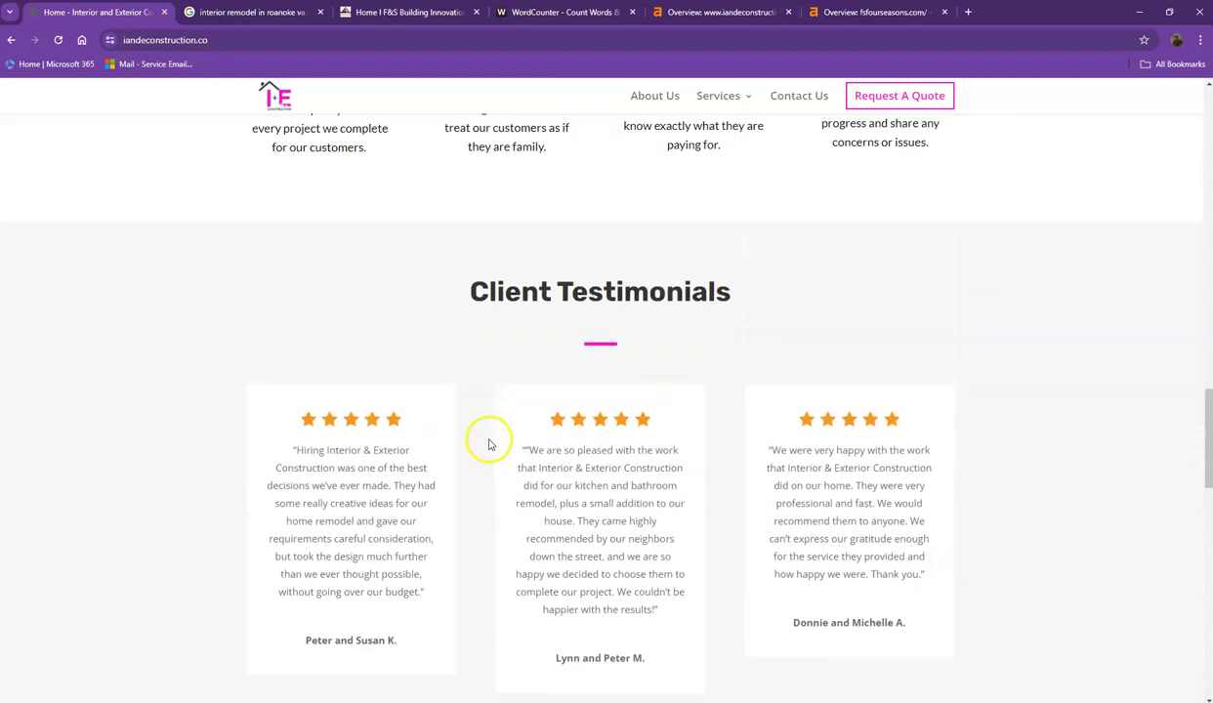
pyautogui.scroll(5, 473, 442)
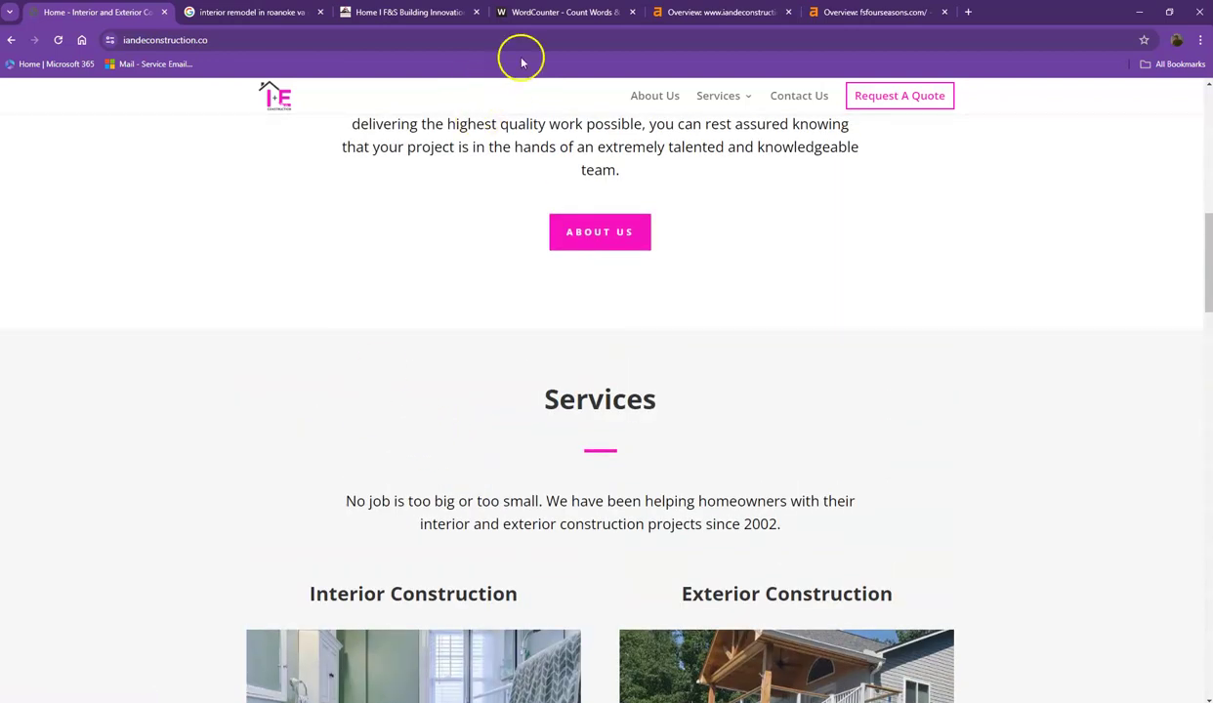
# Highlight the total word count of the Interior and Exterior Construction homepage text in WordCounter.
pyautogui.click(534, 12)
pyautogui.scroll(2, 276, 141)
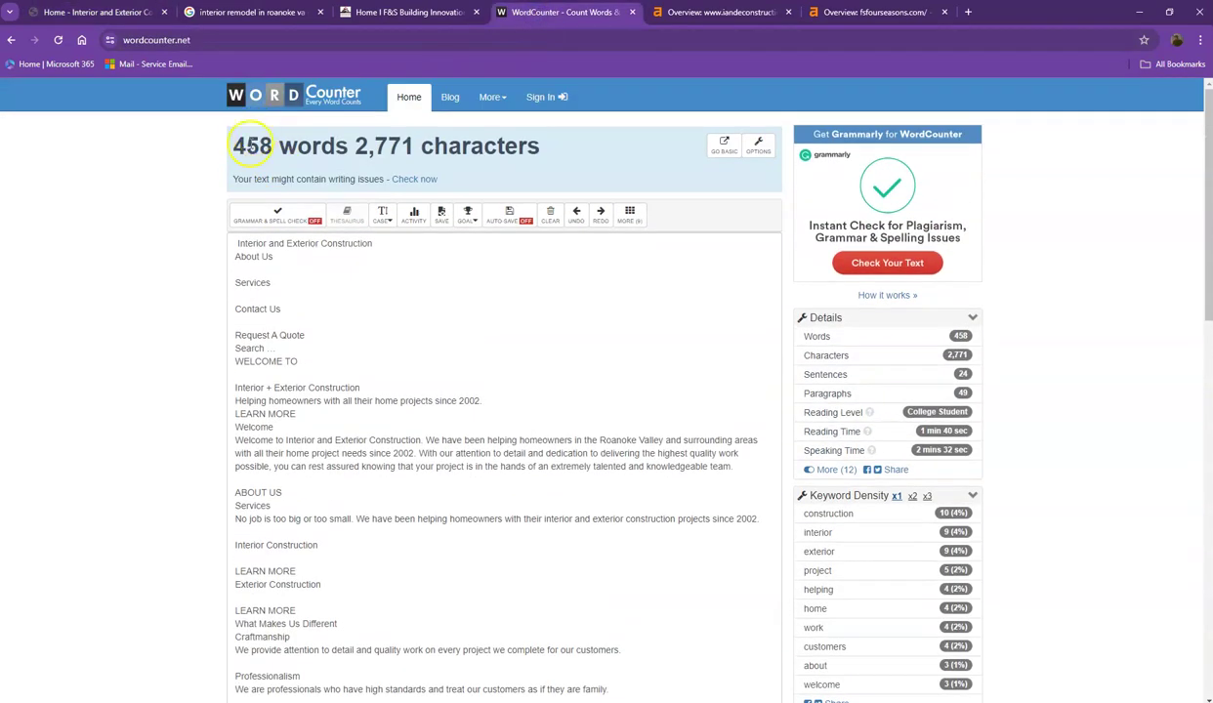
pyautogui.moveTo(235, 143); pyautogui.dragTo(344, 145)
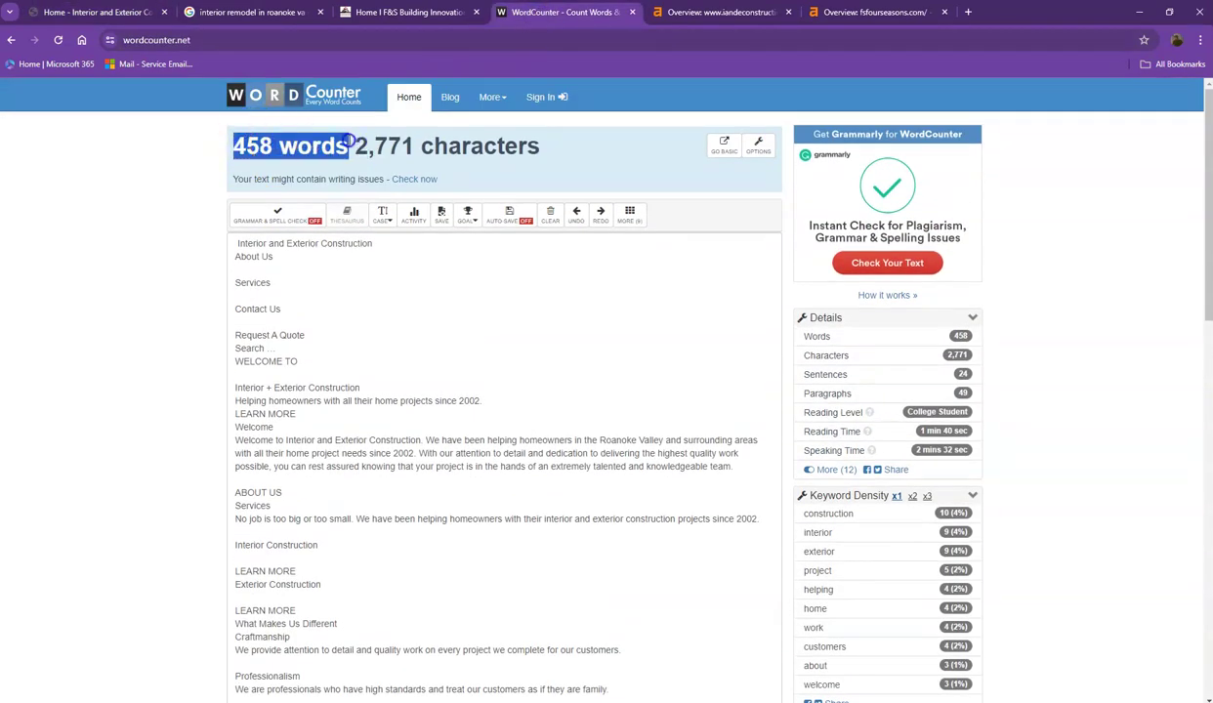
pyautogui.click(349, 141)
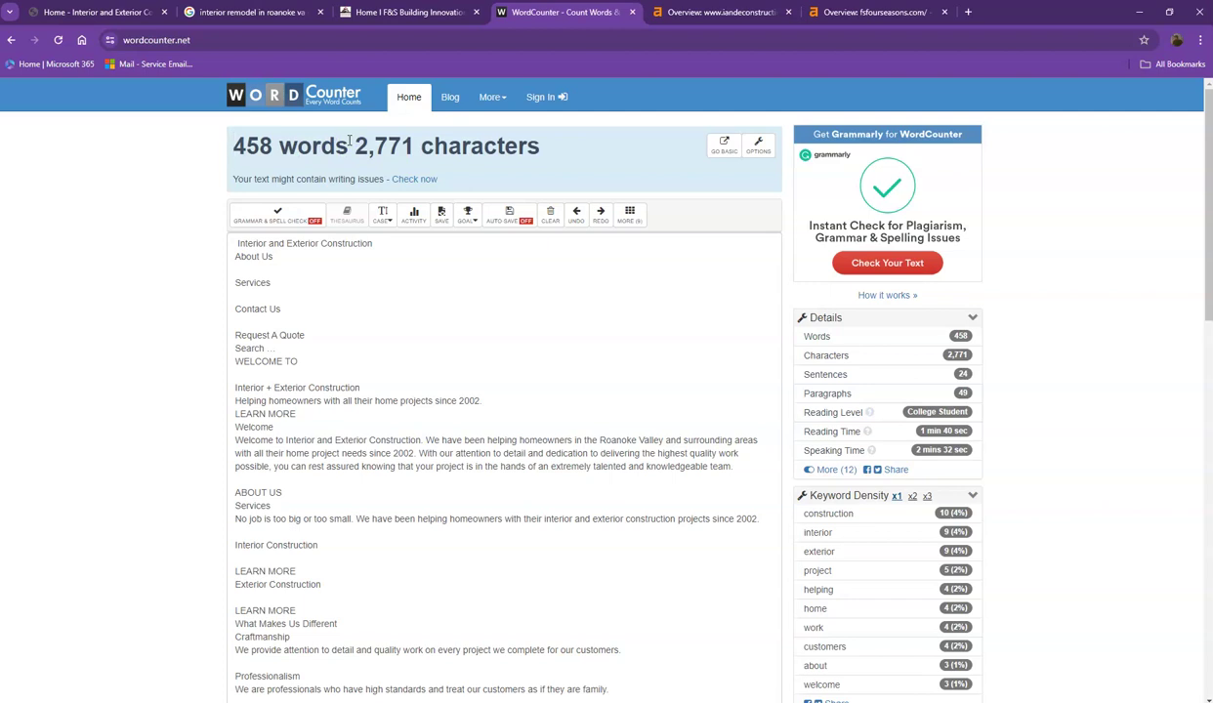
# Examine the organic results and local business listings in the Google search for "interior remodel in roanoke va".
pyautogui.click(245, 13)
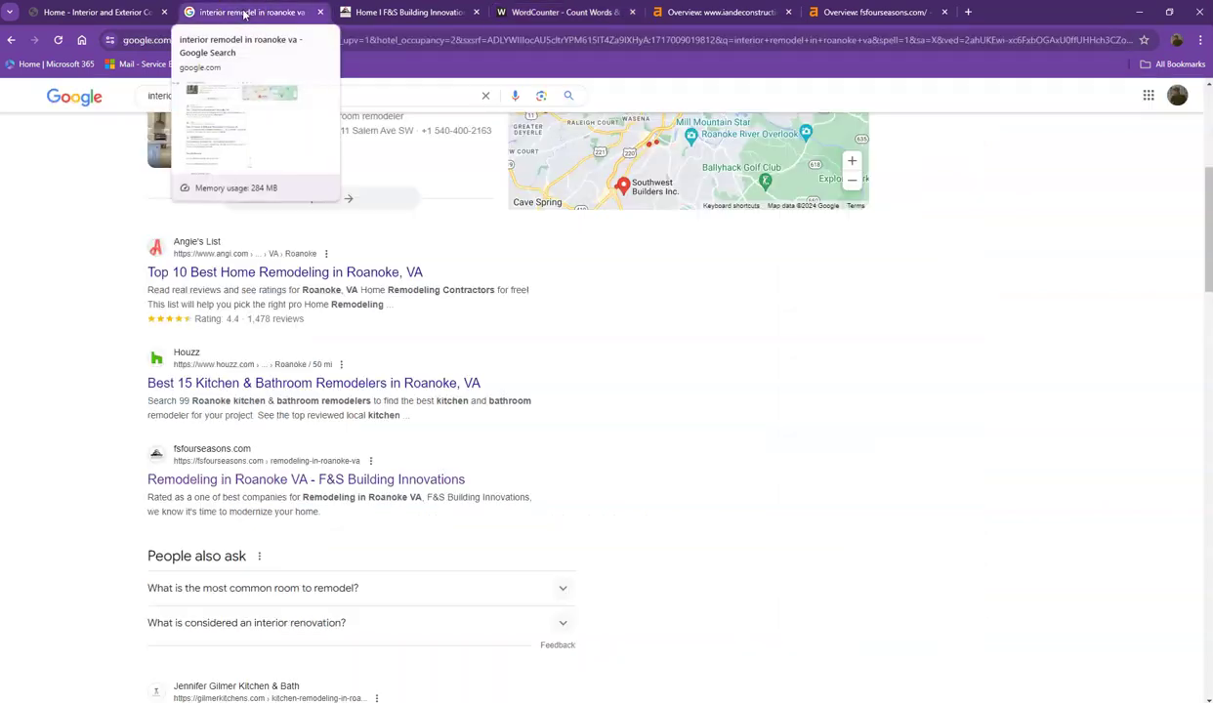
pyautogui.moveTo(122, 226); pyautogui.dragTo(470, 363)
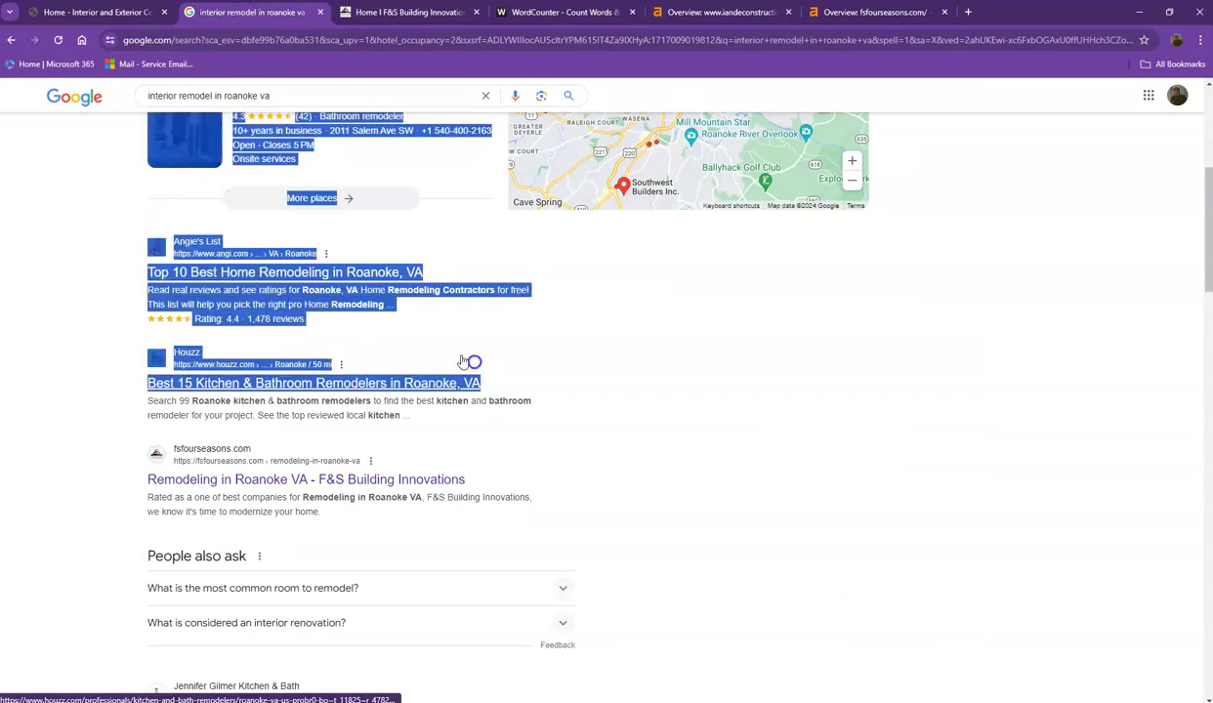
pyautogui.click(98, 260)
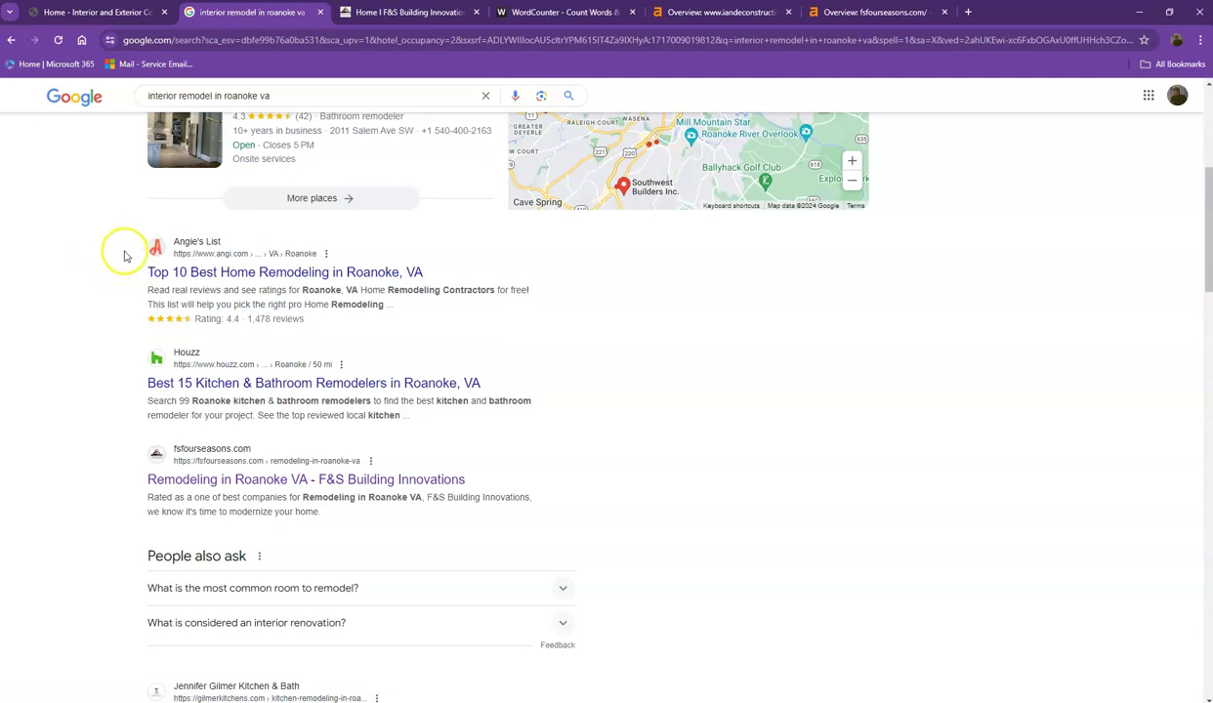
pyautogui.scroll(3, 122, 259)
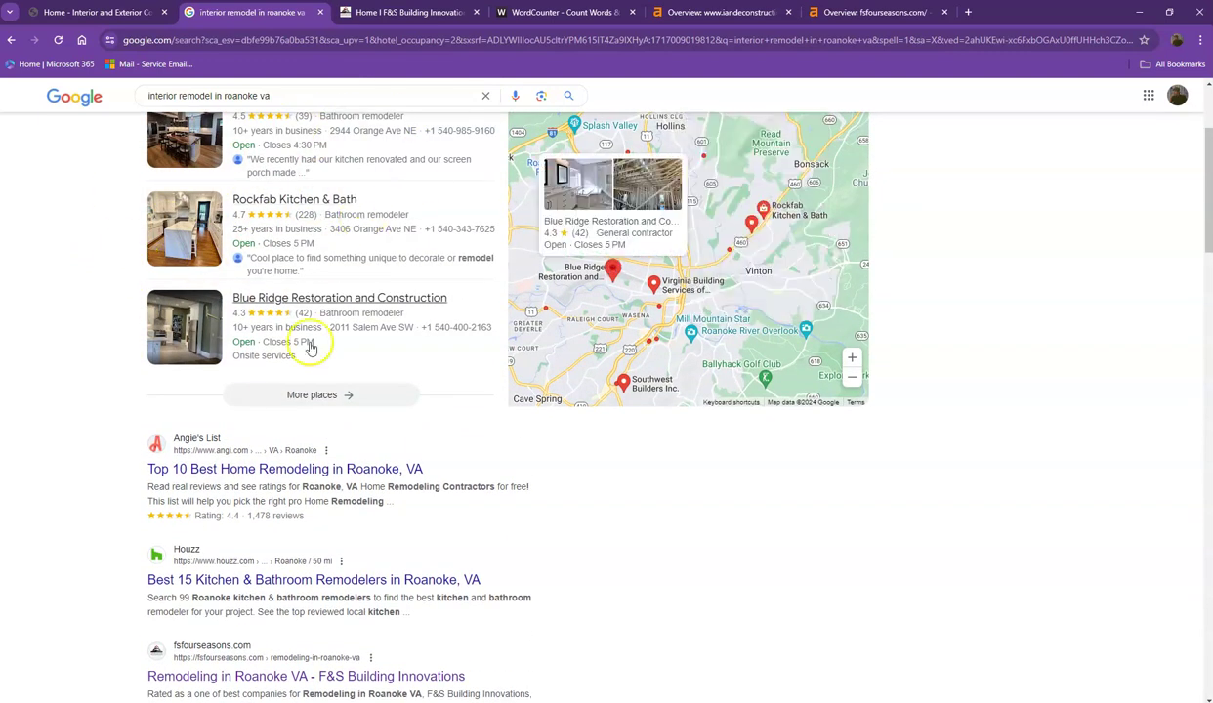
# Review the iandeconstruction.co homepage from its welcome banner through the services and testimonials to the A+ Rating section.
pyautogui.click(99, 12)
pyautogui.scroll(5, 190, 271)
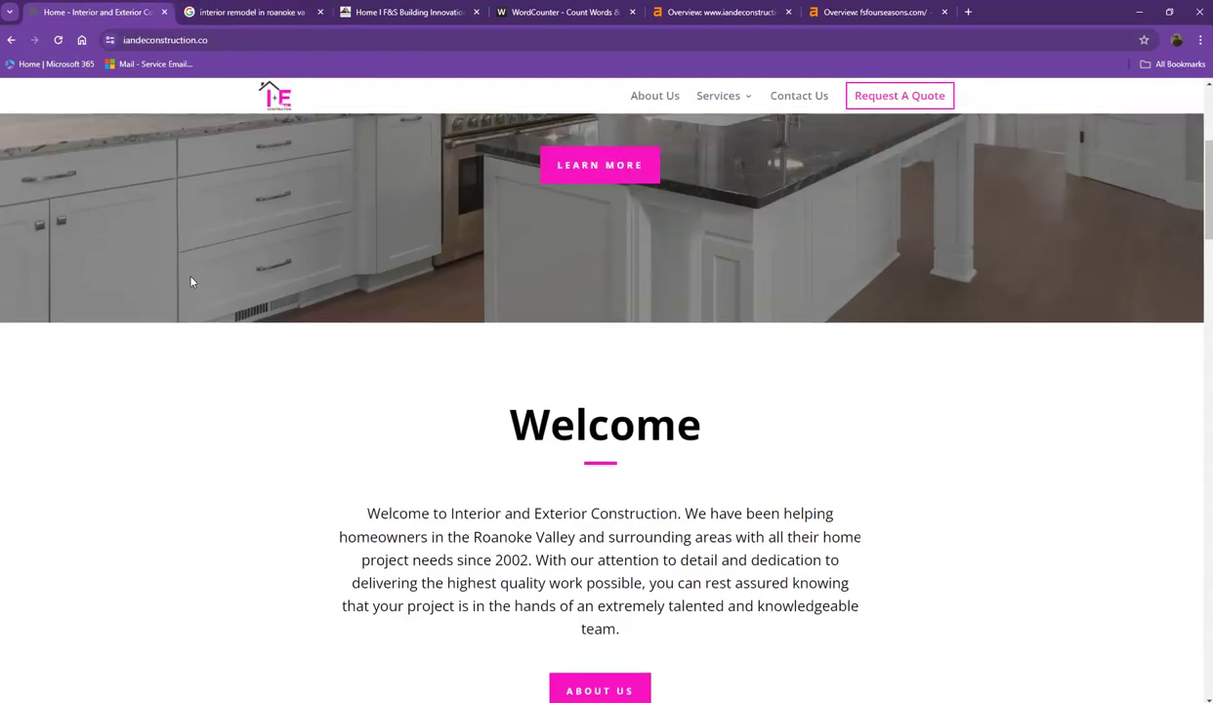
pyautogui.scroll(3, 192, 282)
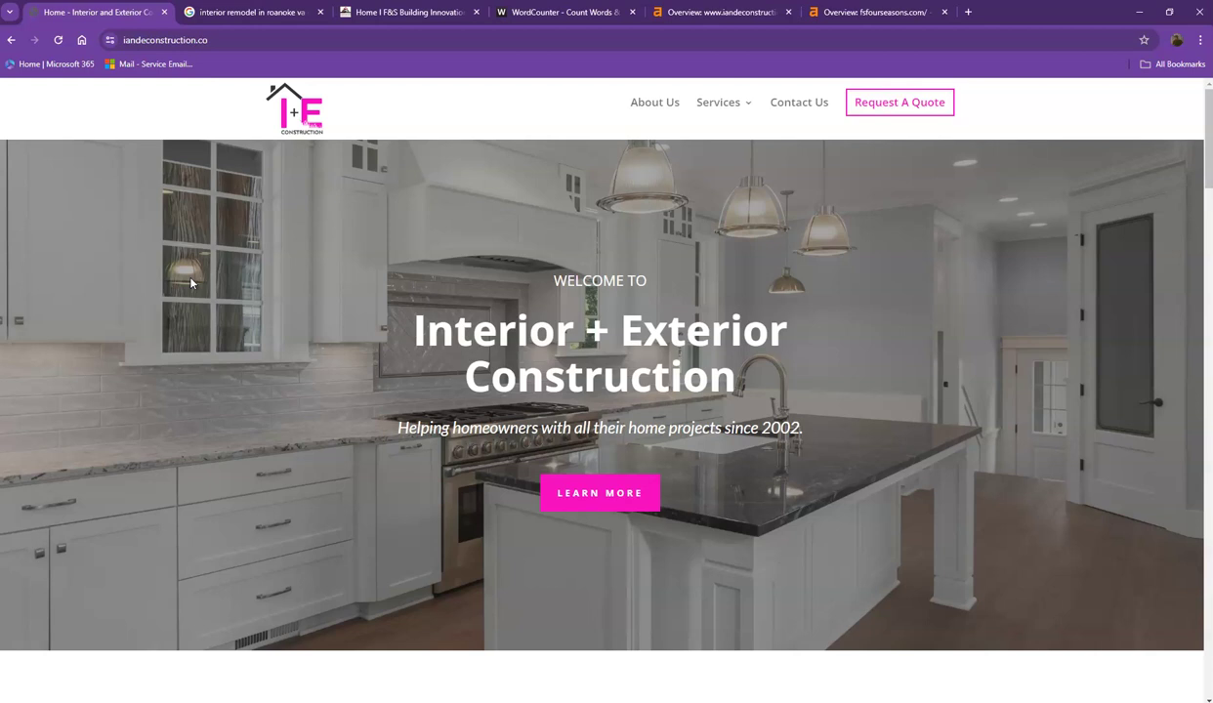
pyautogui.scroll(-2, 335, 302)
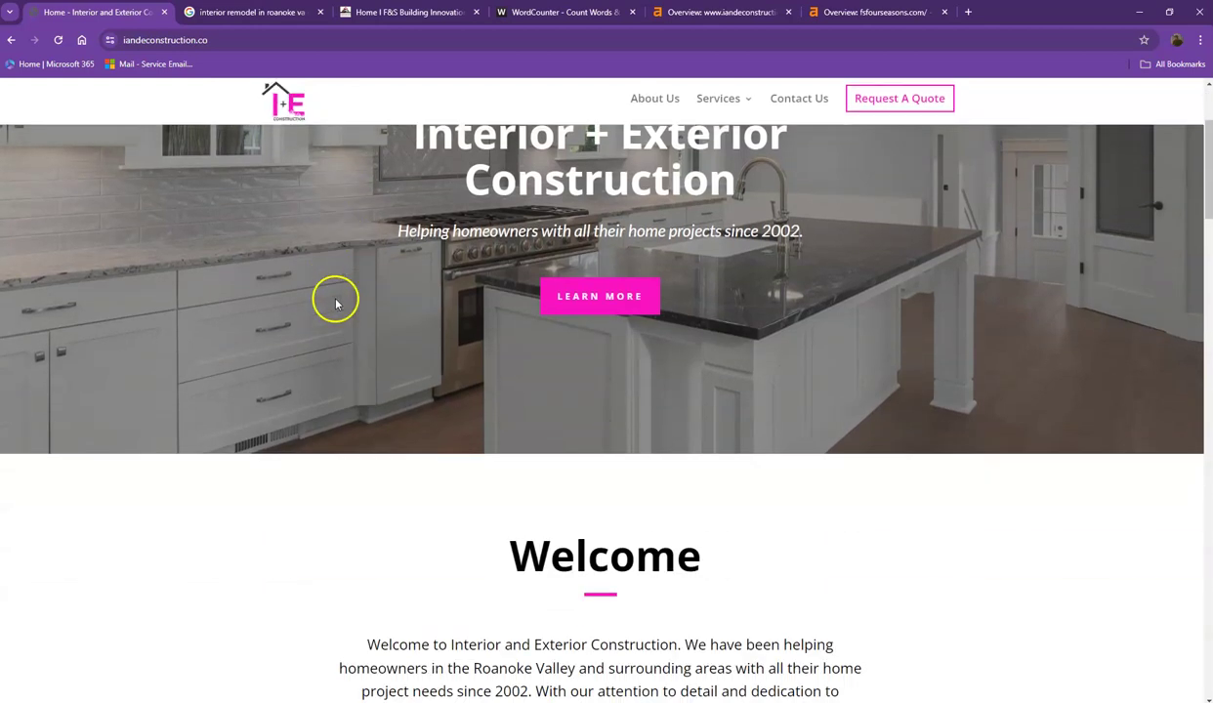
pyautogui.scroll(-8, 330, 302)
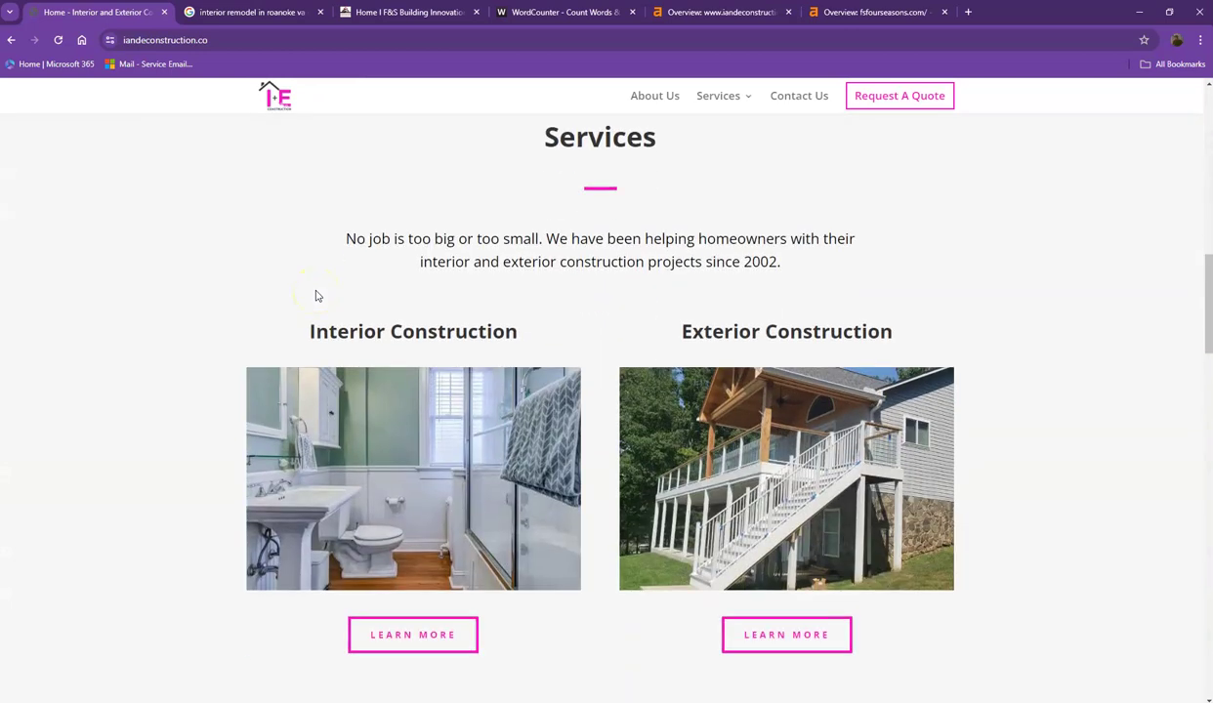
pyautogui.scroll(-4, 197, 324)
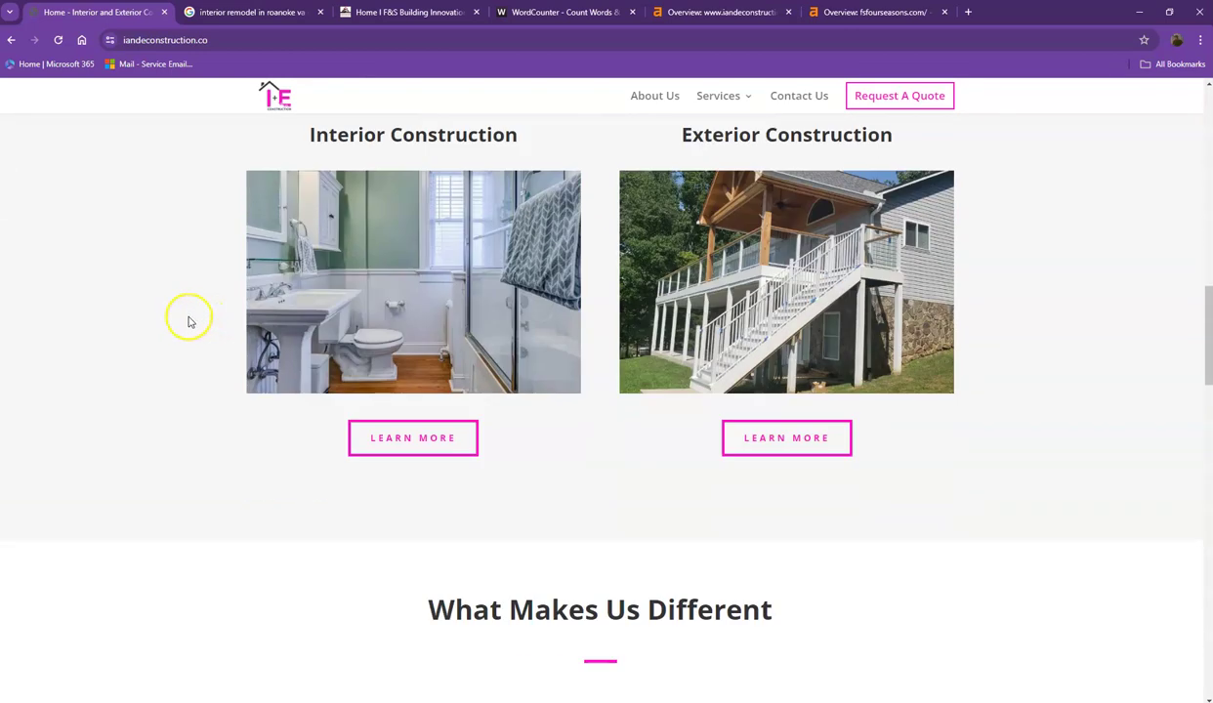
pyautogui.scroll(-4, 185, 319)
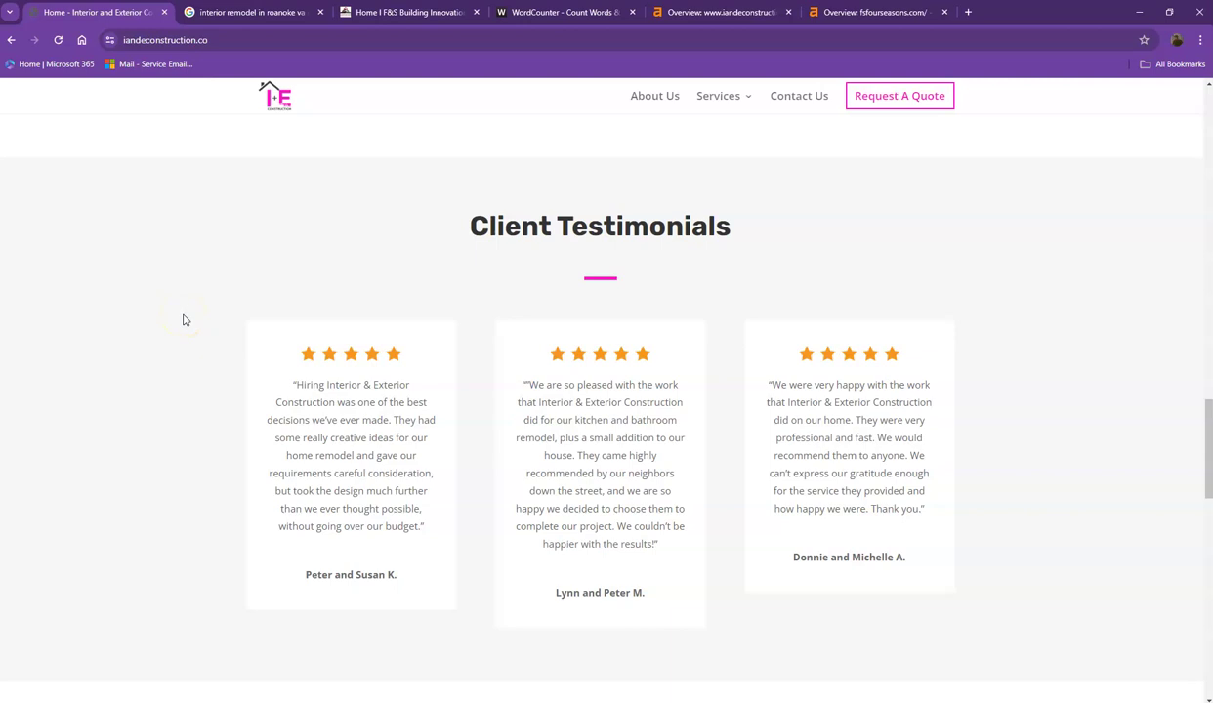
pyautogui.scroll(-2, 195, 410)
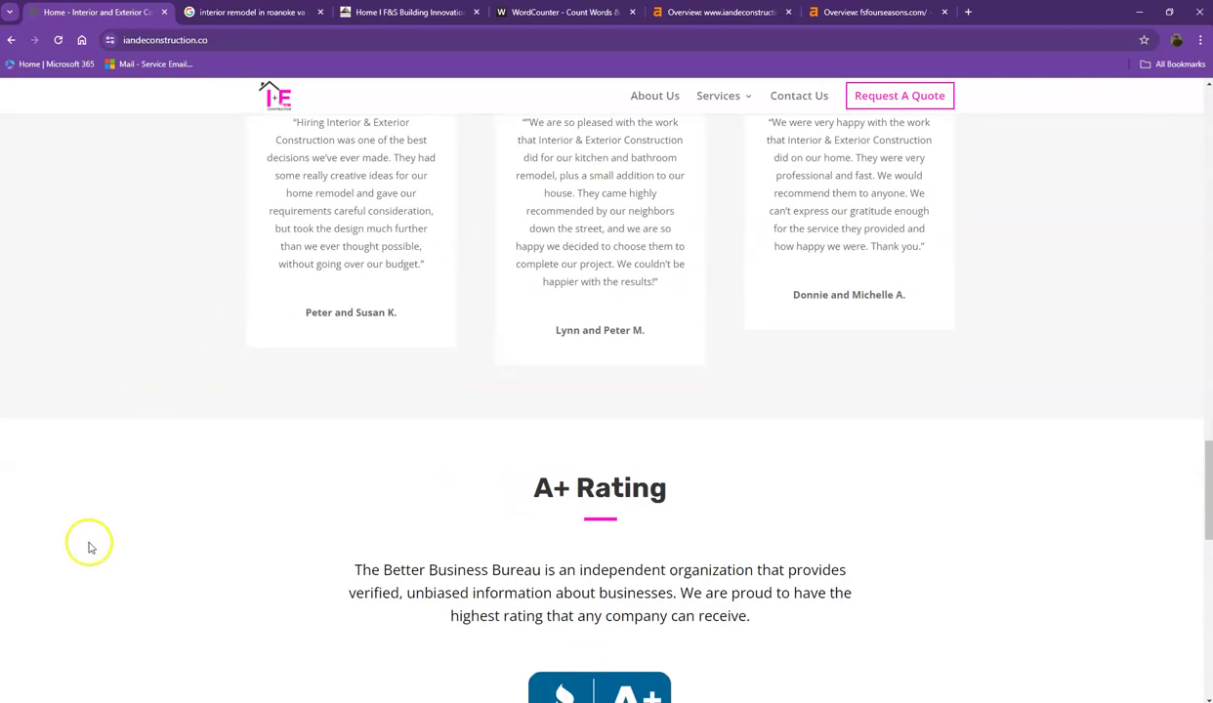